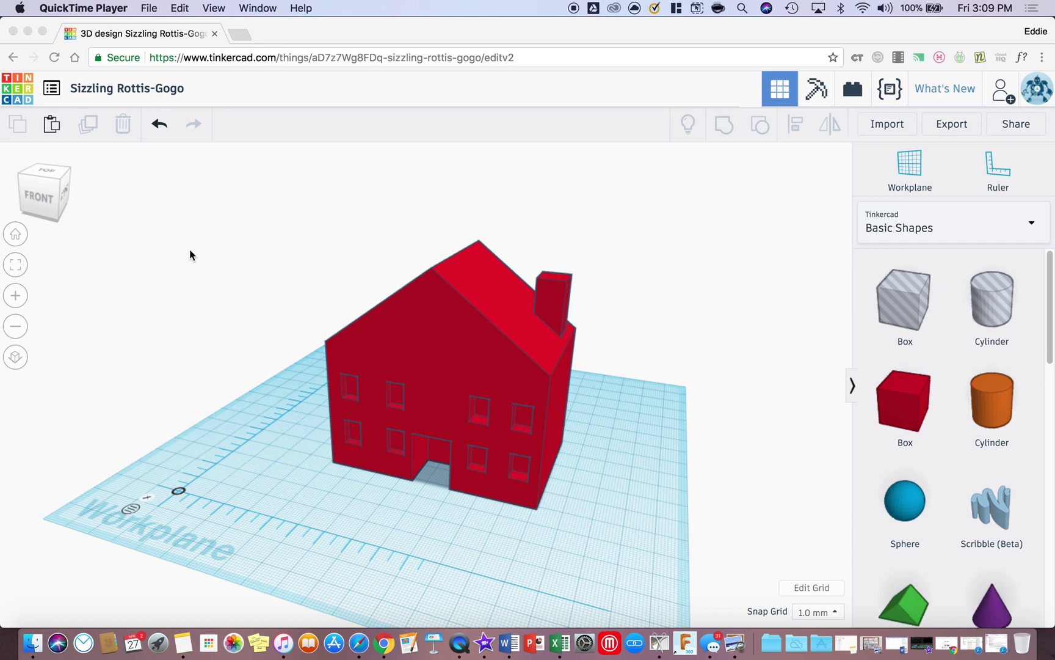
Raise the house 4 mm above the workplane, then set its elevation back to 0
right_drag(336, 287, 495, 405)
click(462, 368)
click(462, 370)
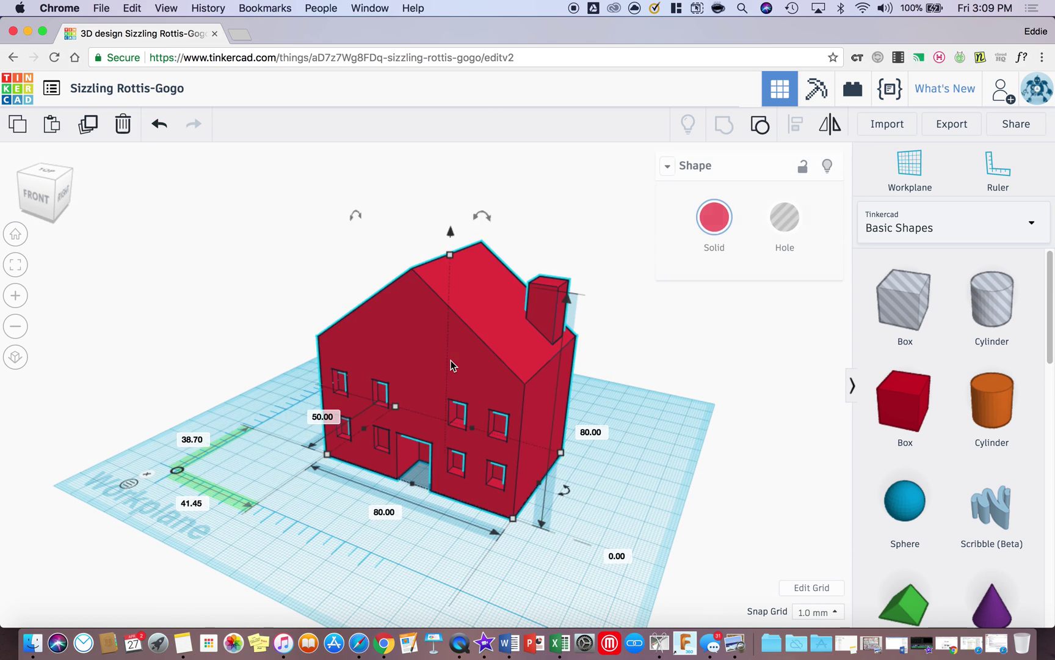
mouse_move(643, 478)
right_down()
mouse_move(639, 467)
mouse_move(647, 482)
right_up()
click(670, 577)
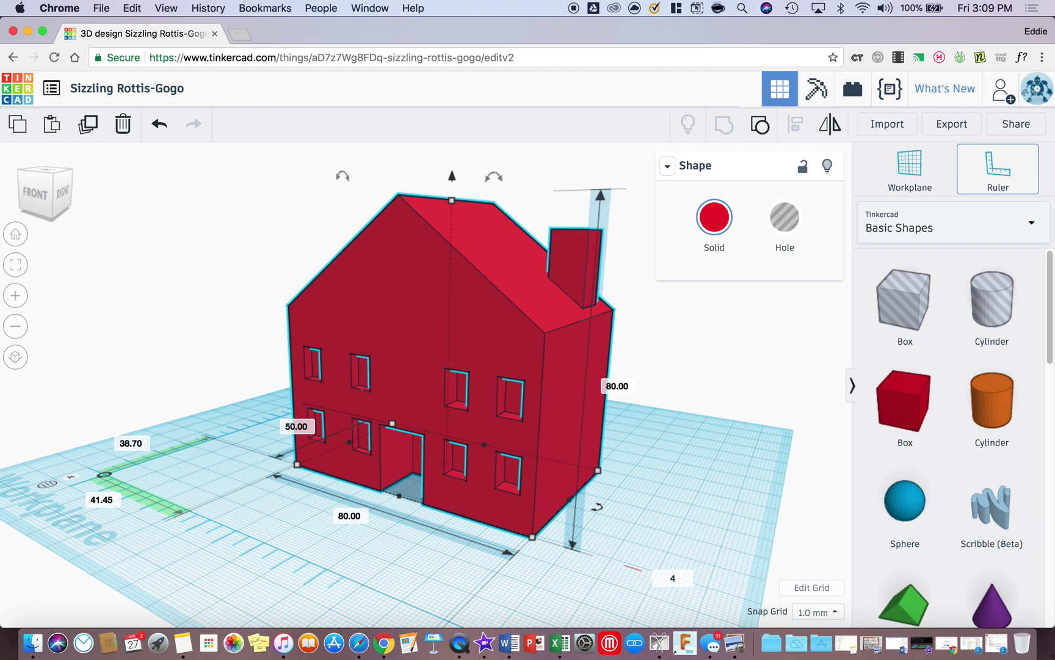
key(Return)
right_drag(705, 560, 701, 520)
click(690, 481)
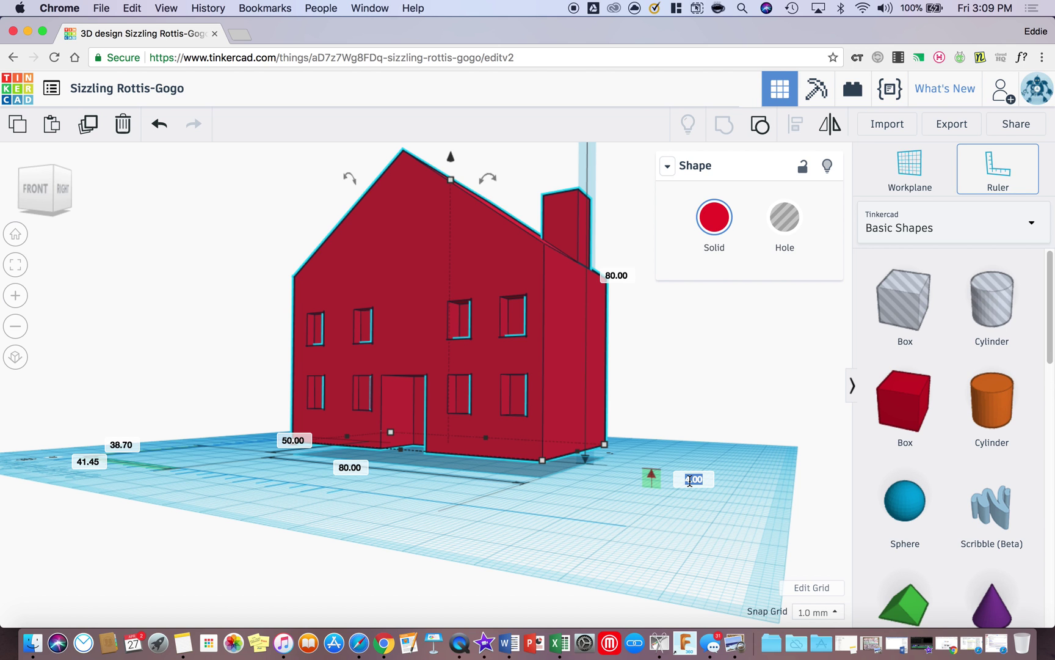
text(0)
key(Return)
right_drag(749, 445, 722, 462)
click(723, 464)
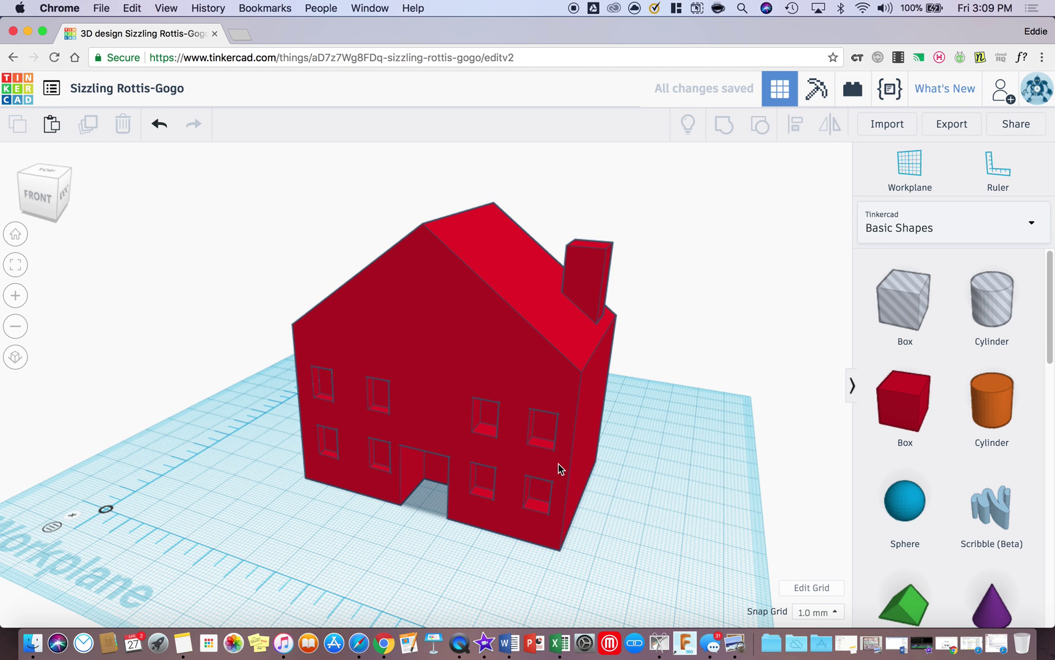
Export the design as STL, drag 'Sizzling Rottis-Gogo (3).stl' onto the desktop, and minimize the browser
click(959, 127)
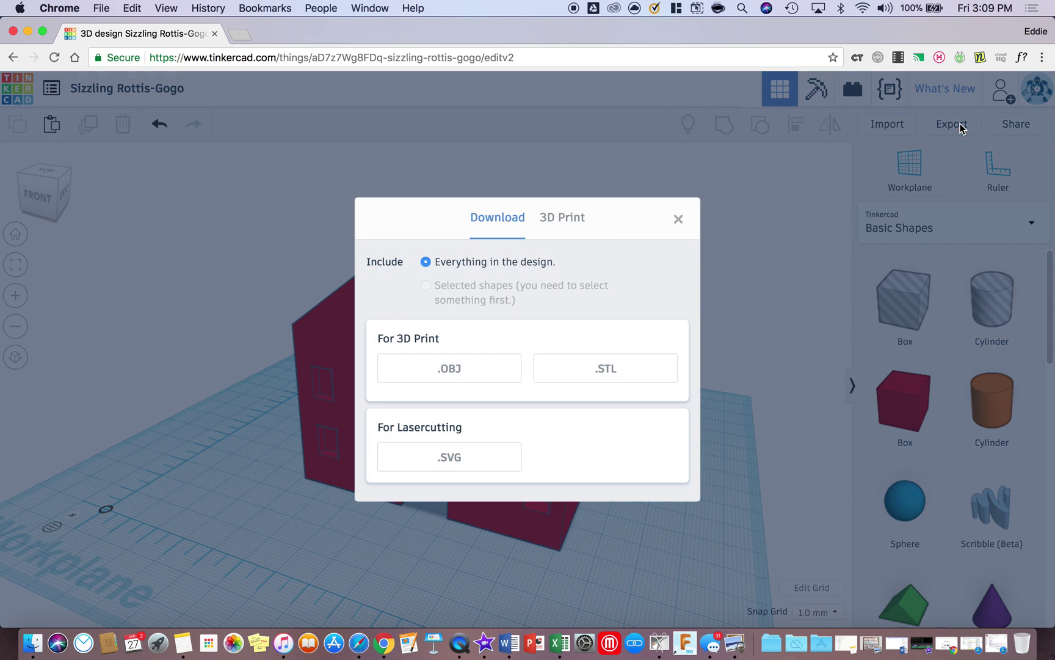
click(631, 378)
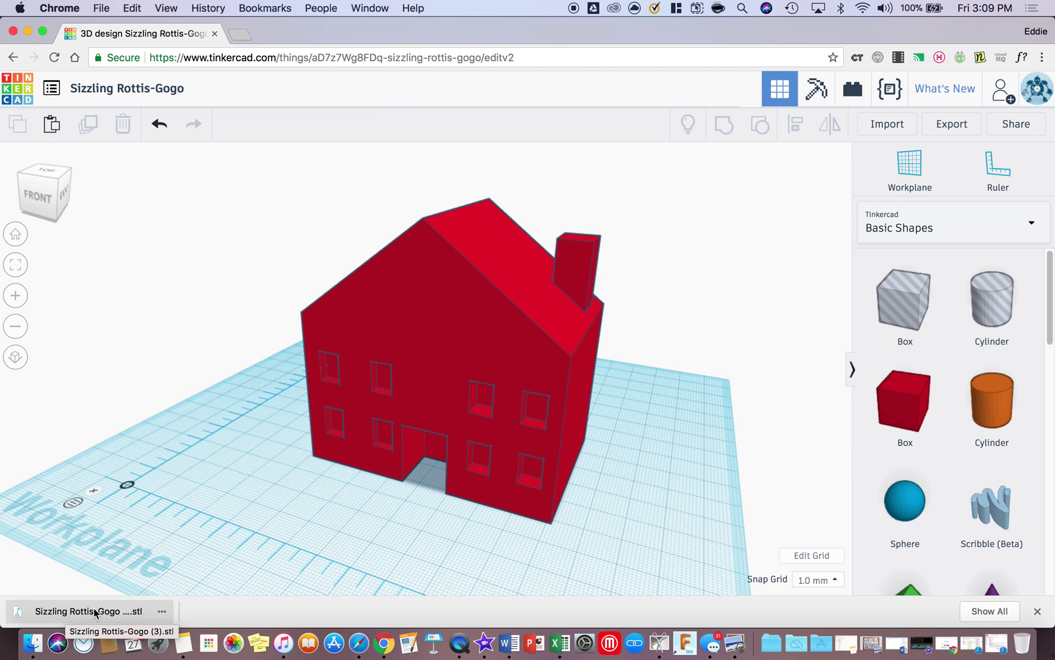
drag(302, 30, 459, 30)
click(229, 612)
drag(229, 612, 81, 366)
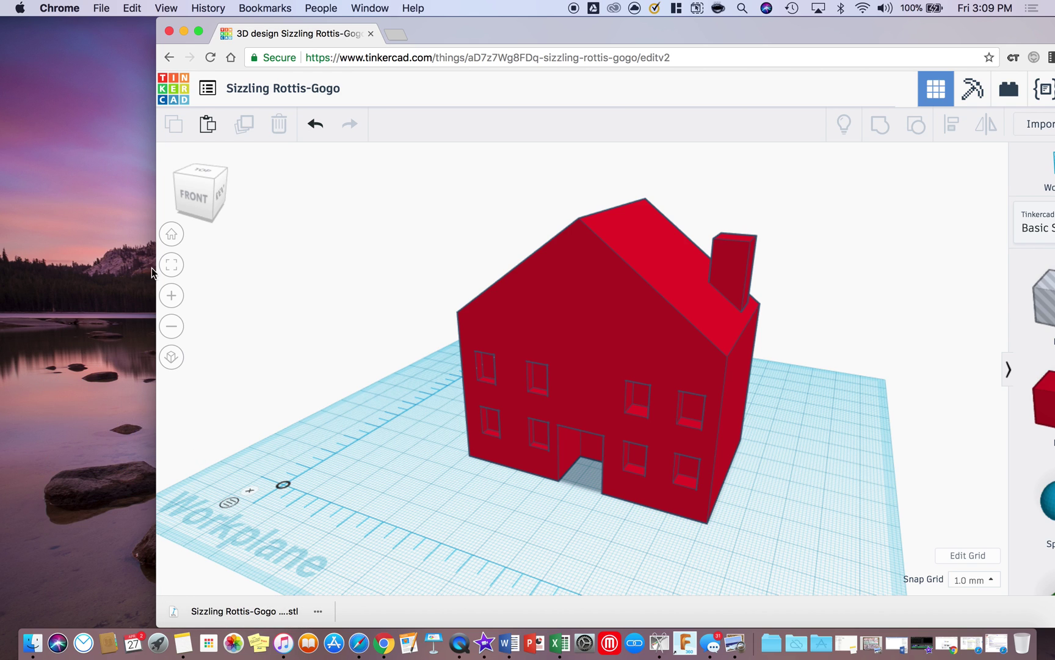
click(184, 32)
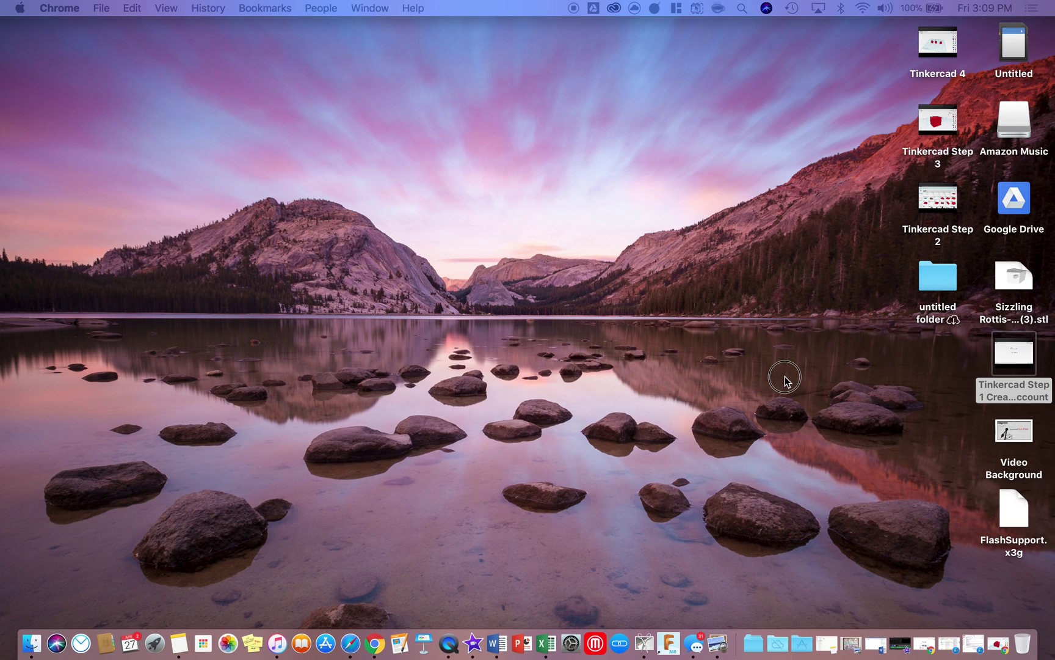
Select the house STL on the desktop and launch MakerBot Desktop from the Dock
click(787, 382)
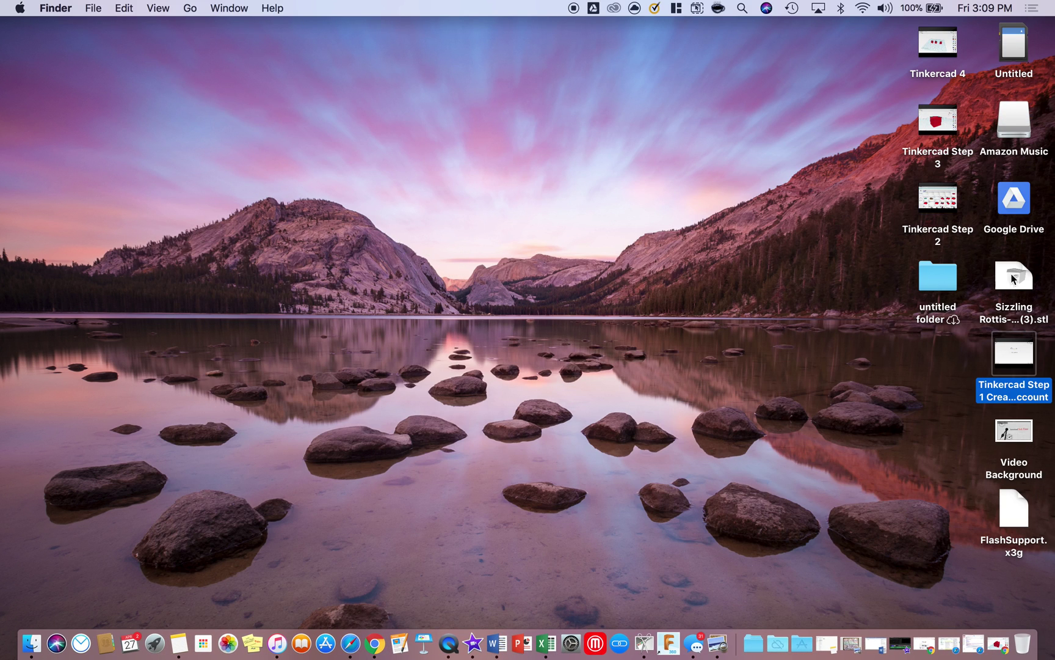
click(994, 293)
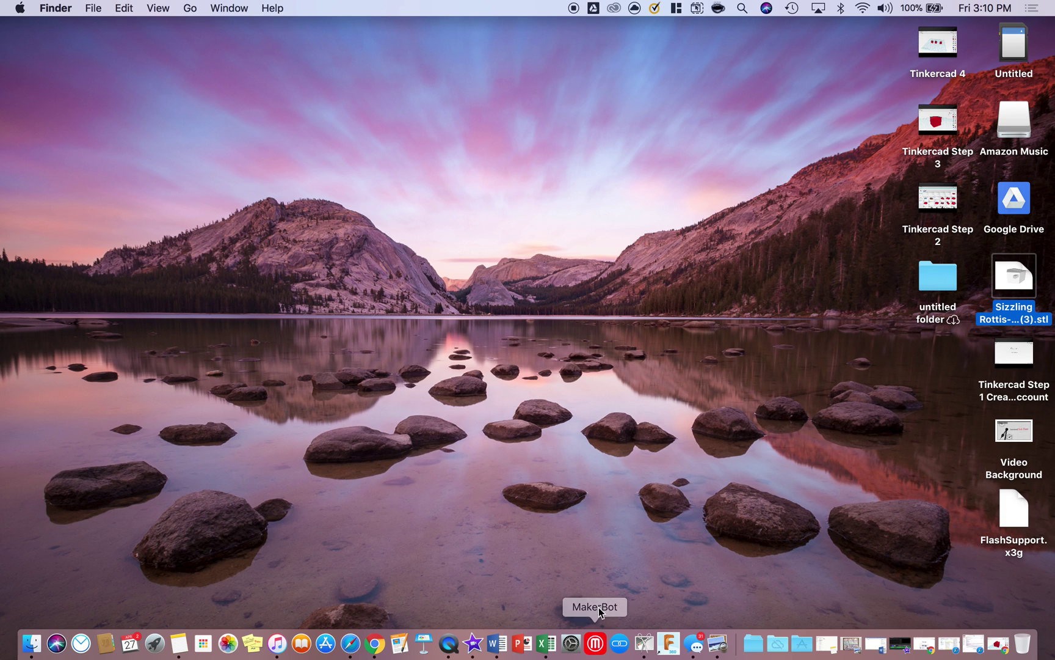
click(599, 646)
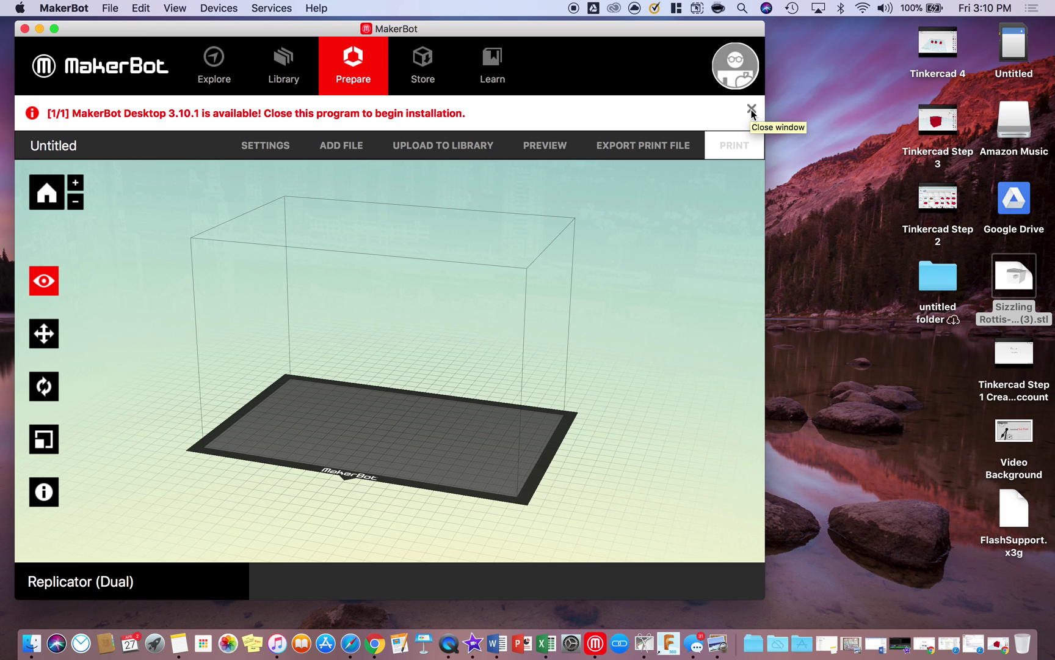
Dismiss the update notice and keep Replicator (Dual) as the device type
click(752, 111)
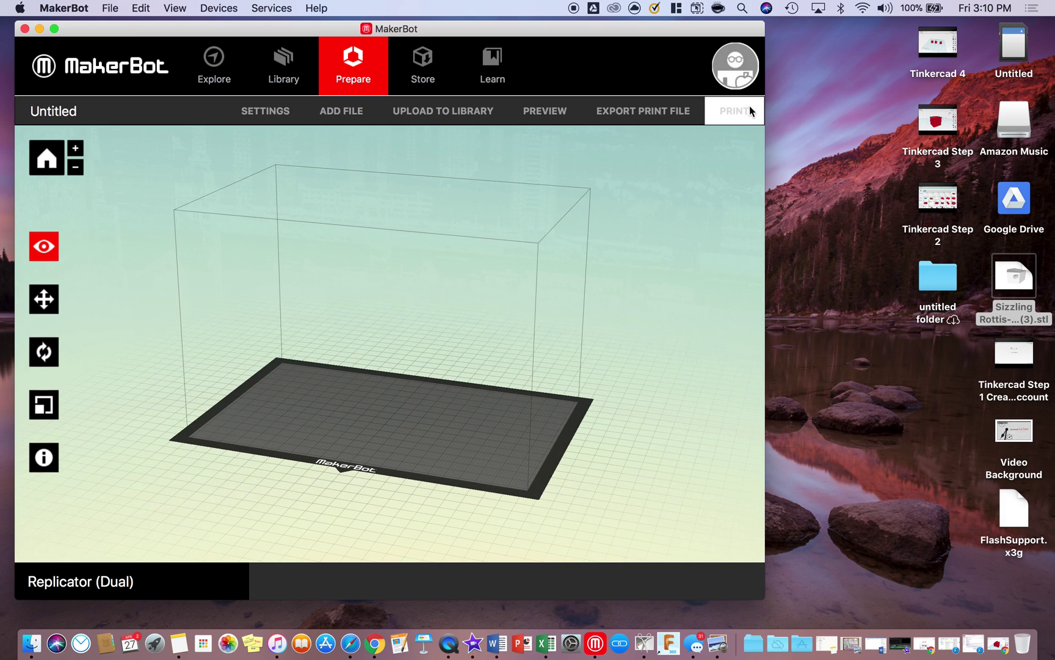
drag(551, 33, 599, 50)
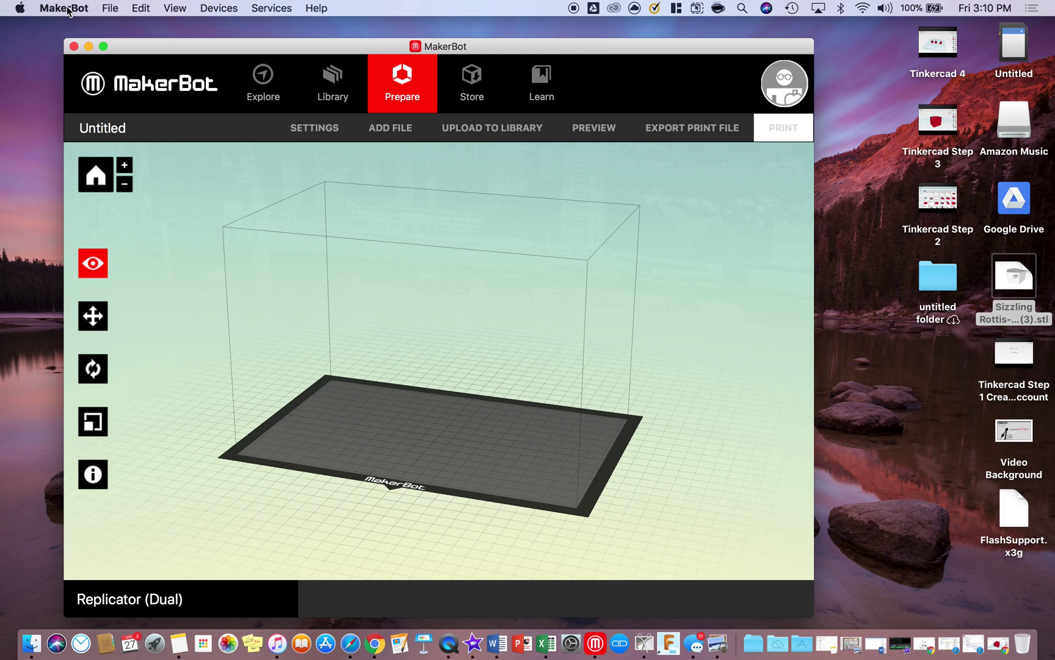
click(207, 6)
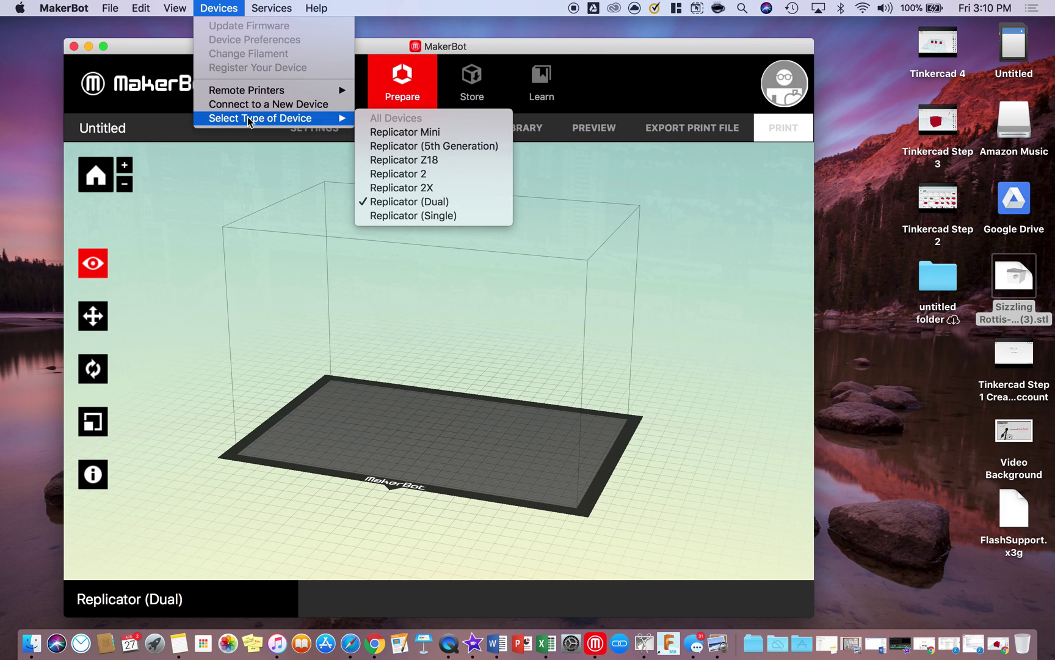
mouse_move(323, 118)
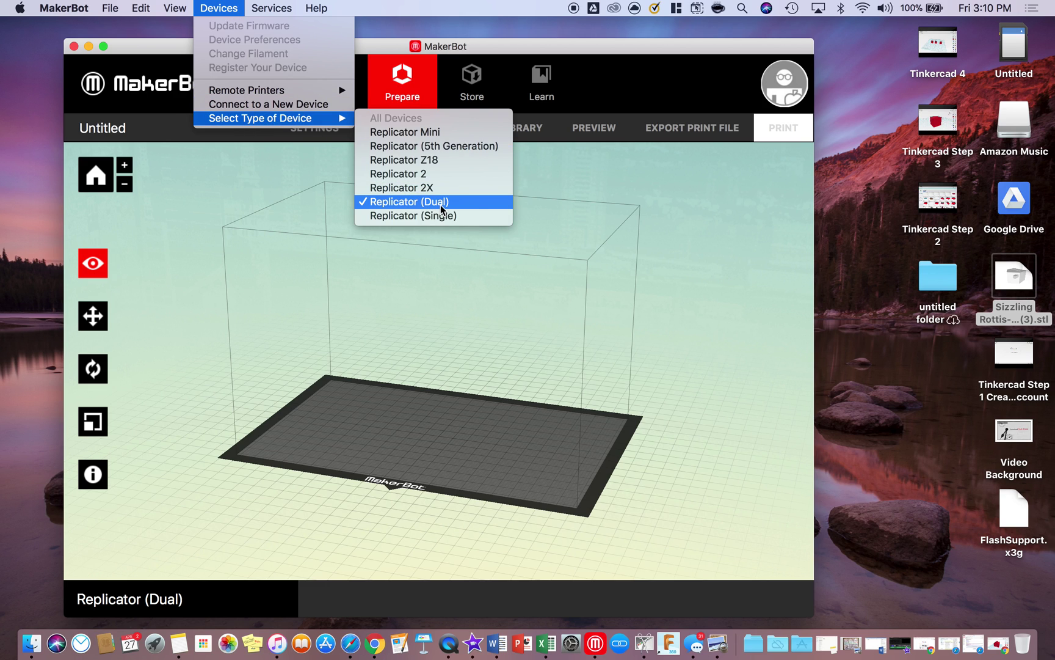
click(518, 133)
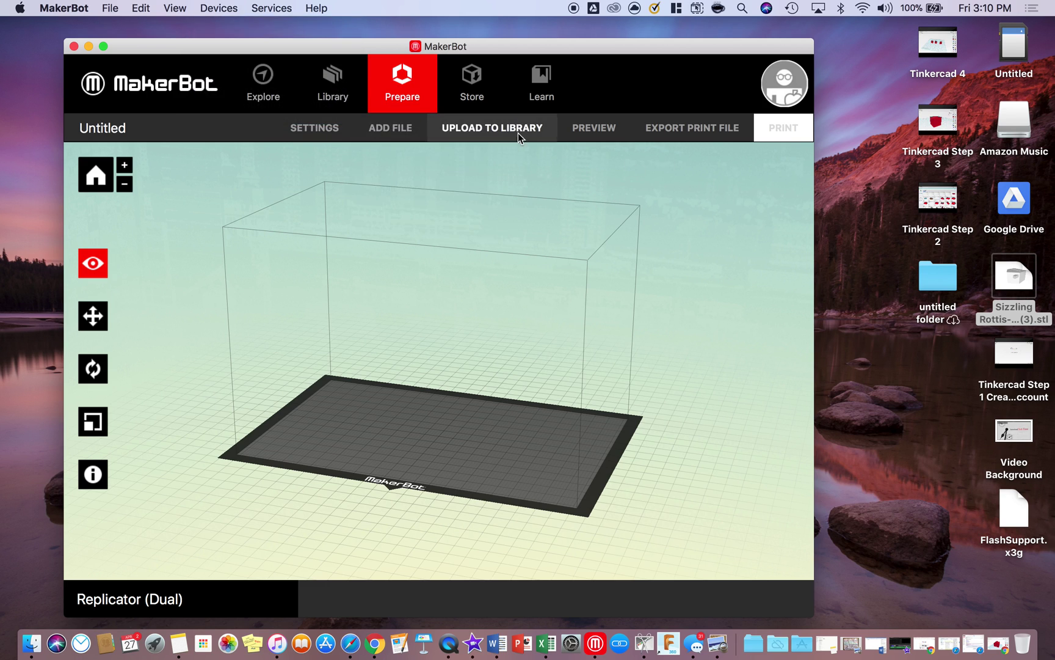
In print settings, change the platform temperature to 110, then back to 70, and select infill
click(323, 130)
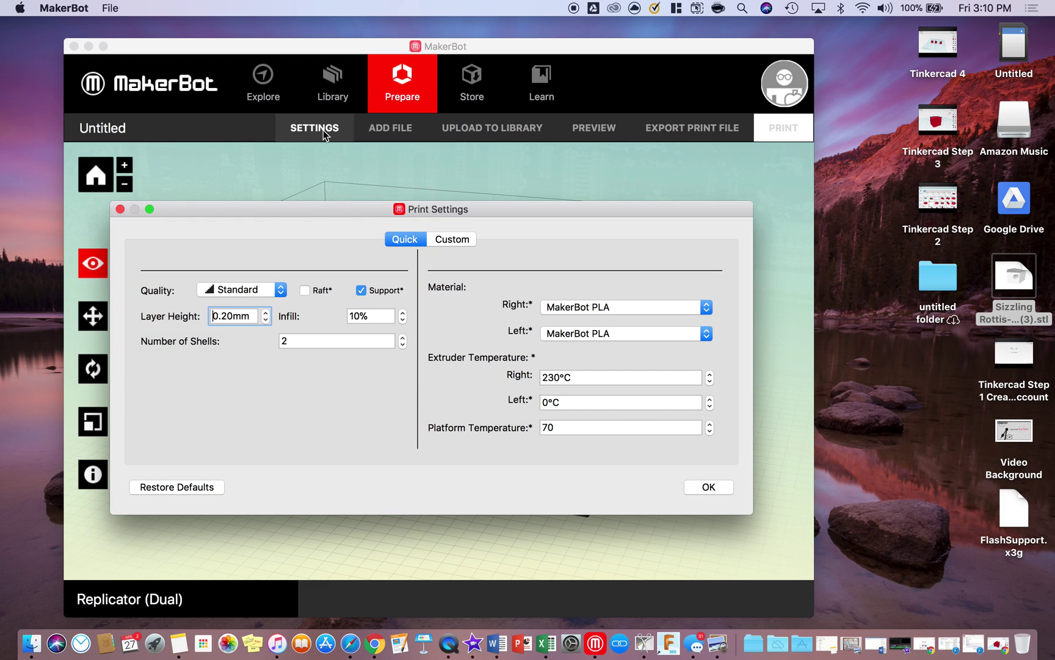
drag(558, 378, 529, 377)
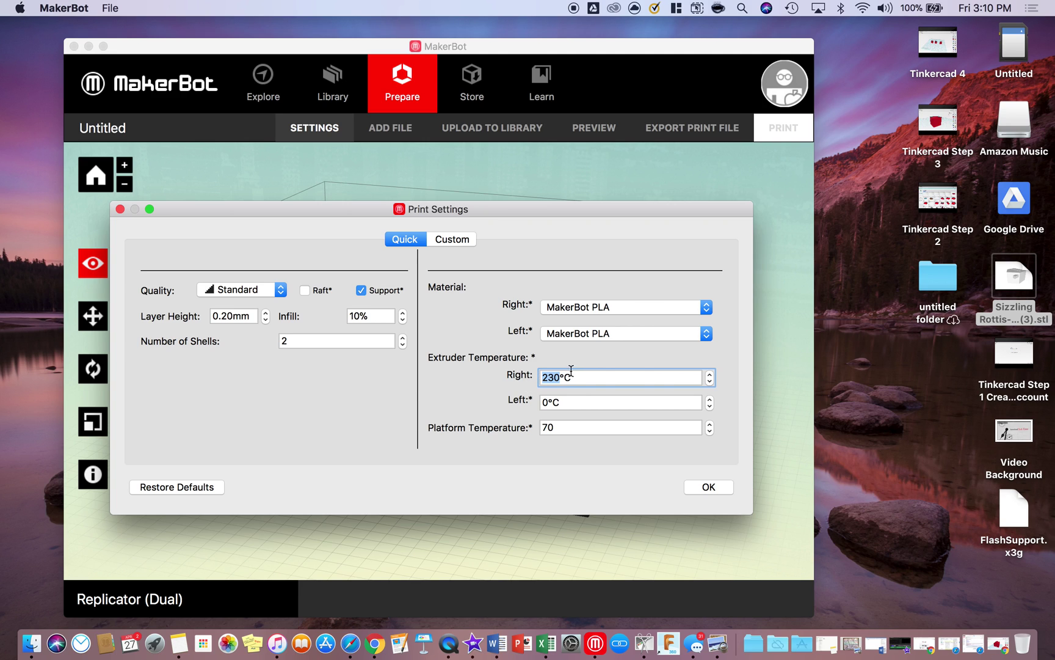
drag(556, 428, 539, 432)
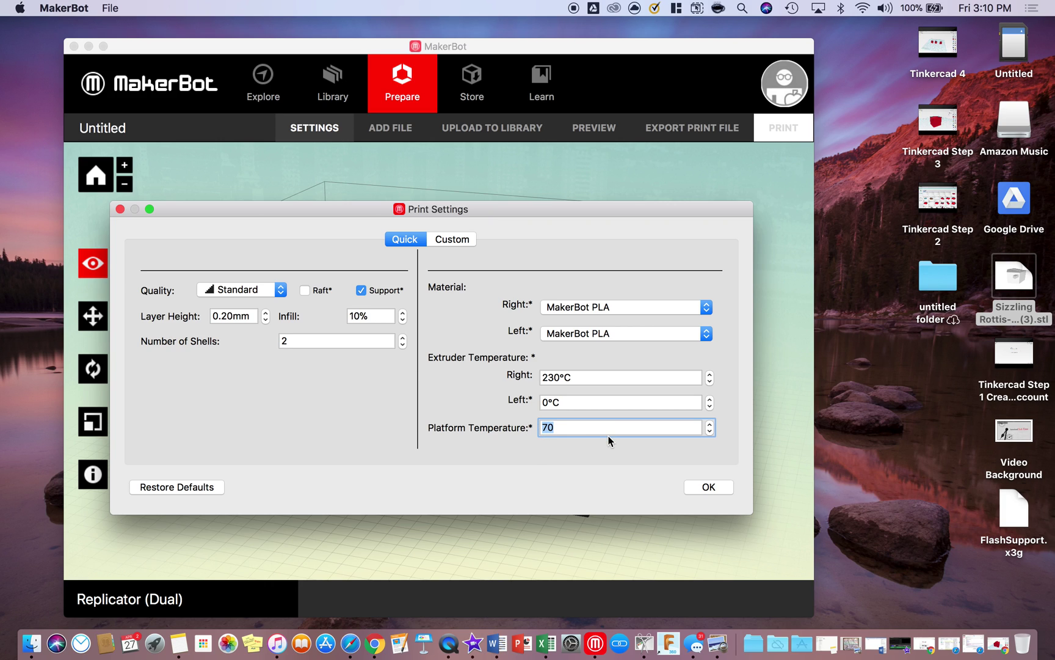
text(110)
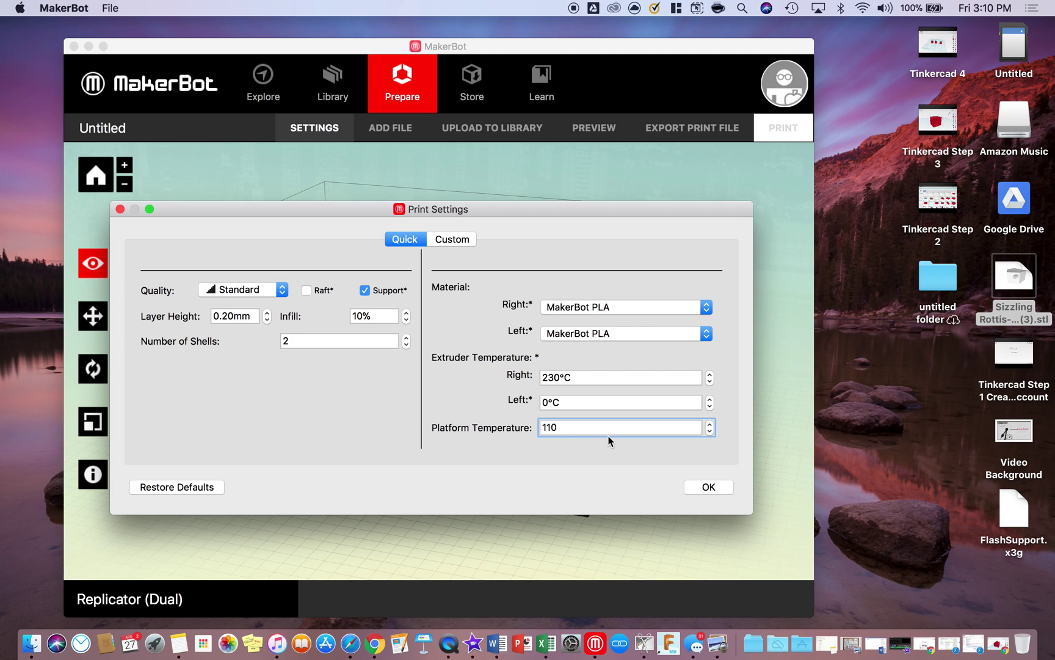
key(BackSpace)
key(BackSpace)
key(BackSpace)
text(70)
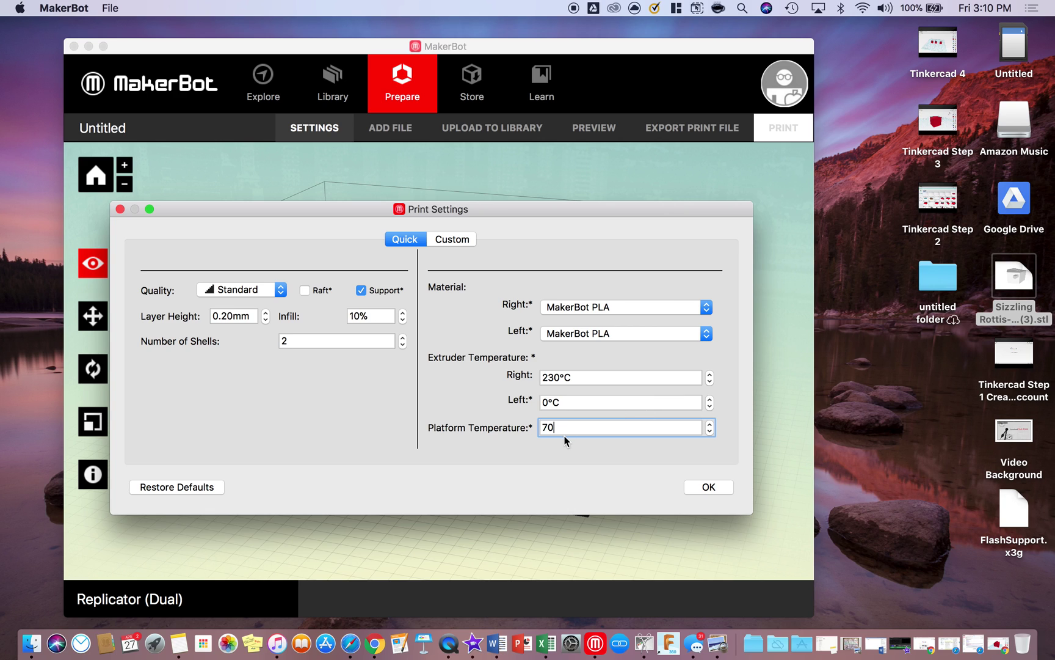
click(535, 377)
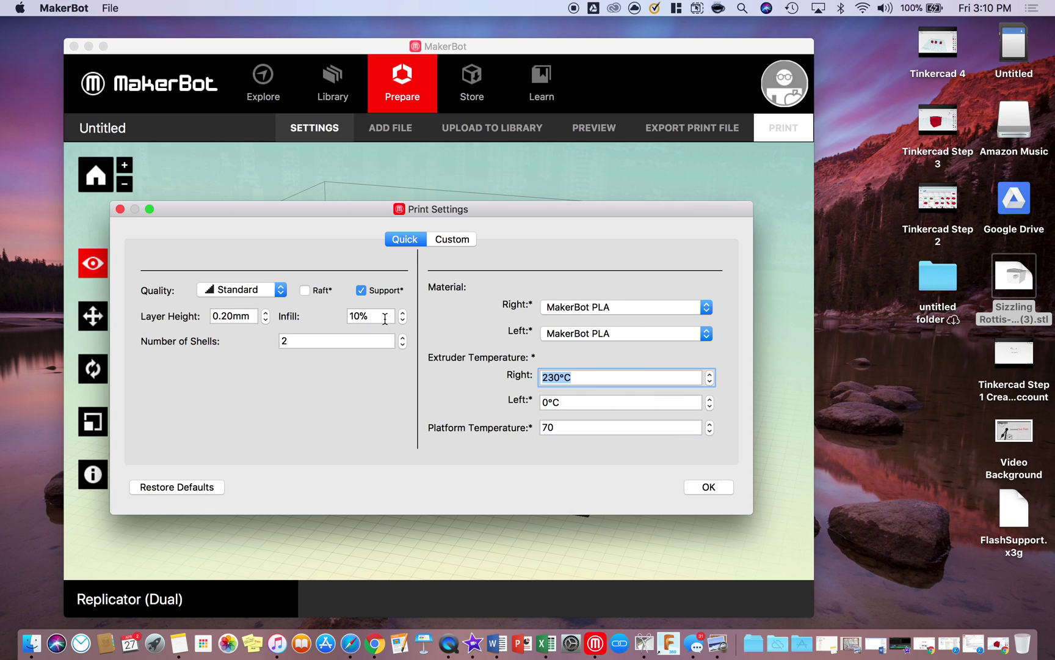
click(385, 317)
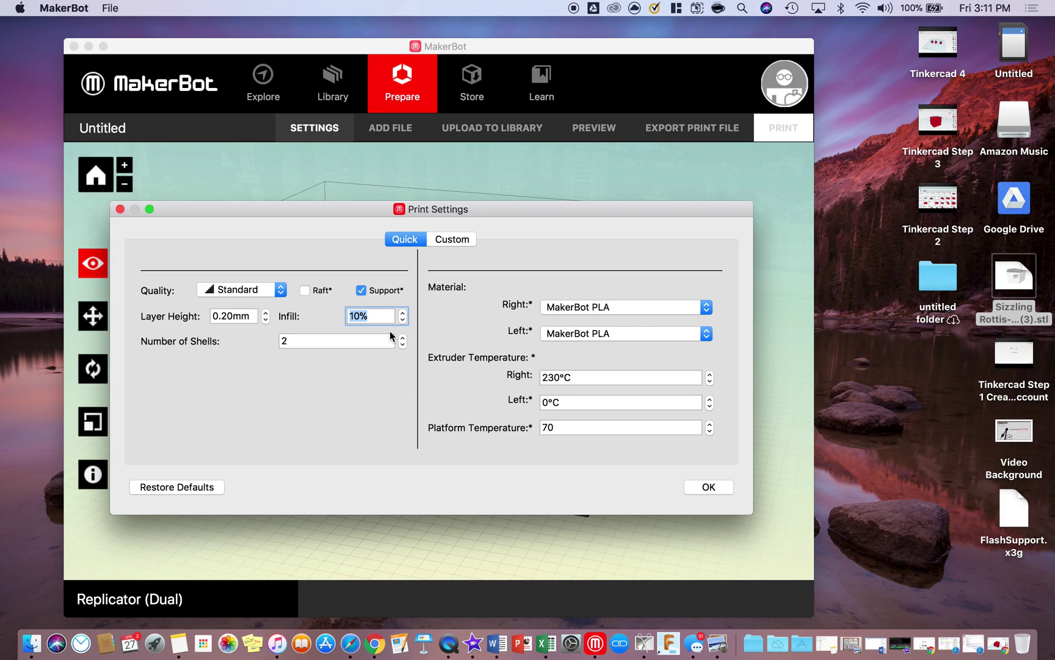
Try infill values 5, 40 and 60, then settle on 10% infill
text(5)
key(BackSpace)
text(40)
key(BackSpace)
key(BackSpace)
text(60)
key(BackSpace)
key(BackSpace)
text(10)
drag(377, 217, 400, 224)
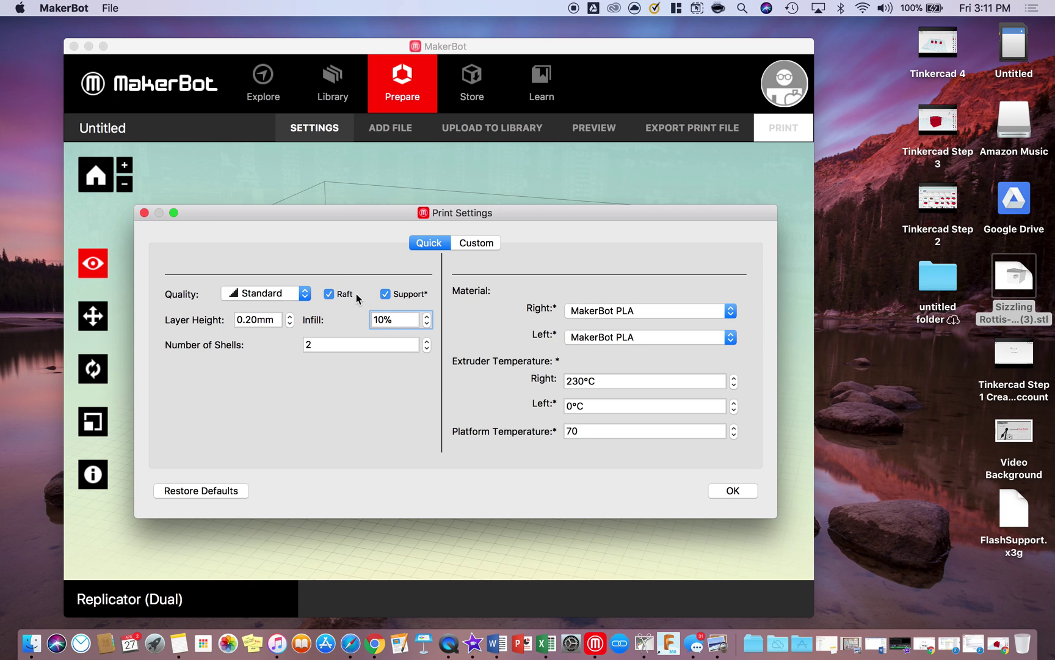
Leave the raft off, keep Standard quality, and confirm the print settings
click(328, 295)
click(328, 294)
click(248, 295)
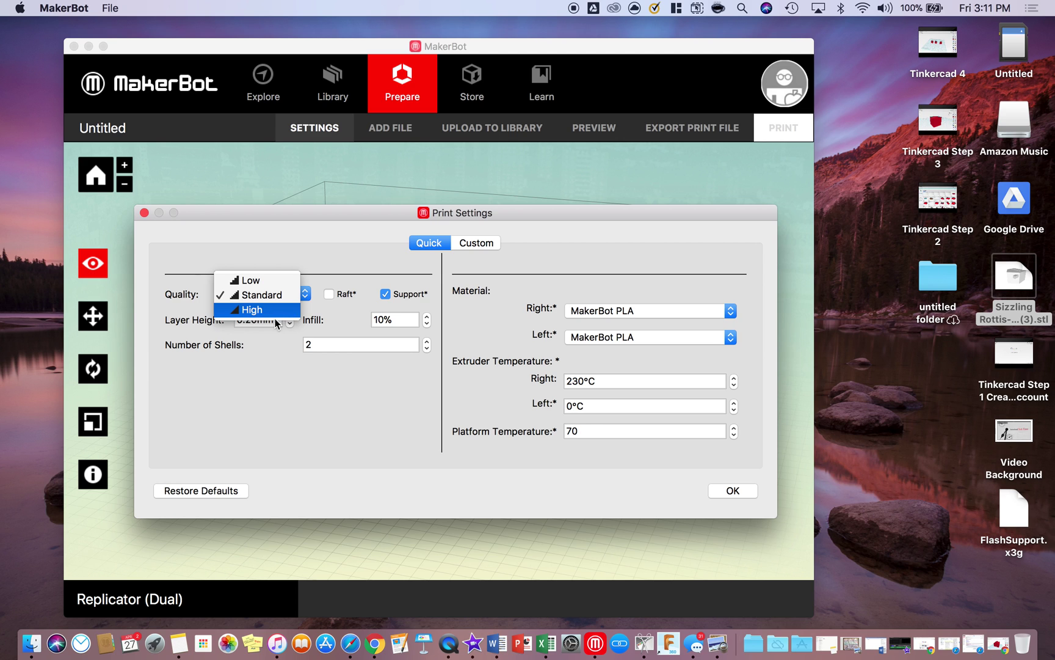
click(384, 394)
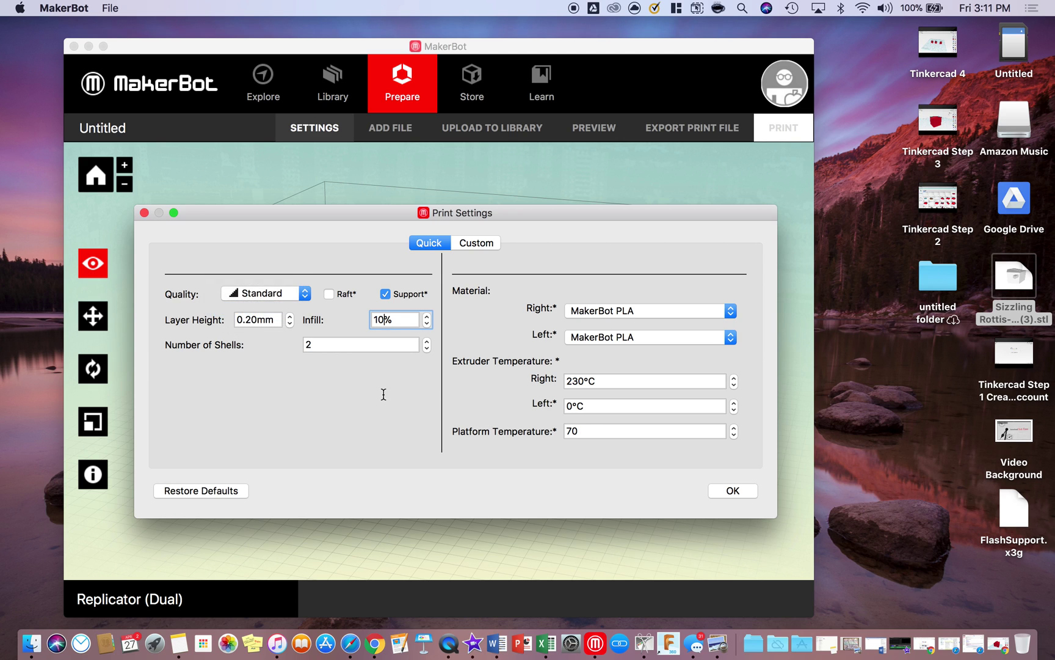
click(733, 491)
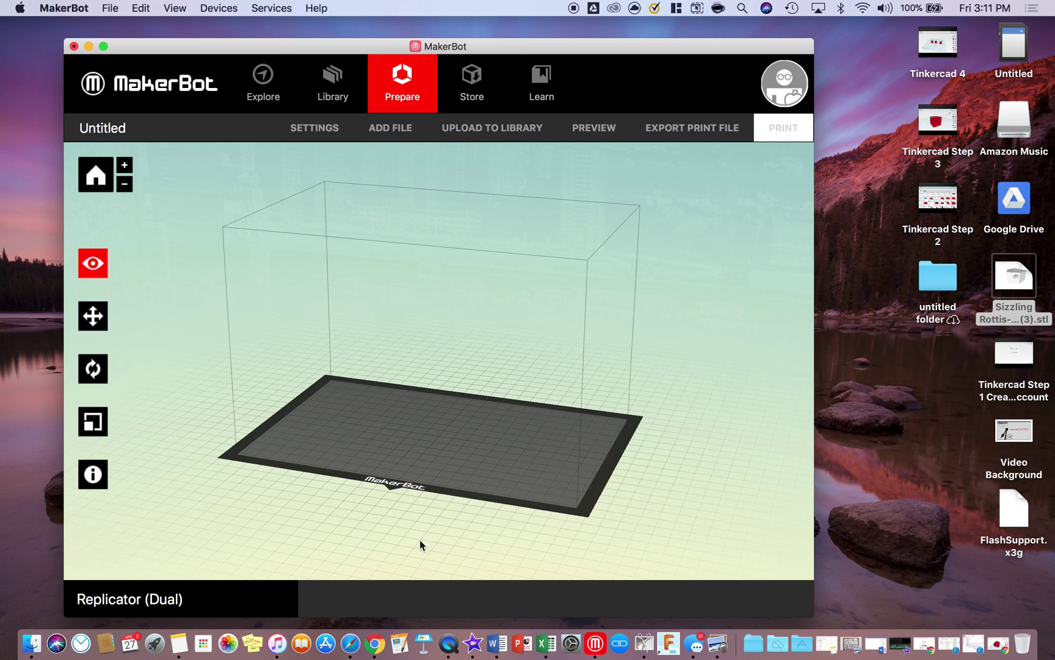
Load 'Sizzling Rottis-Gogo (3).stl' onto the build plate, maximize the window, and inspect the house
drag(1013, 276, 432, 435)
double_click(531, 47)
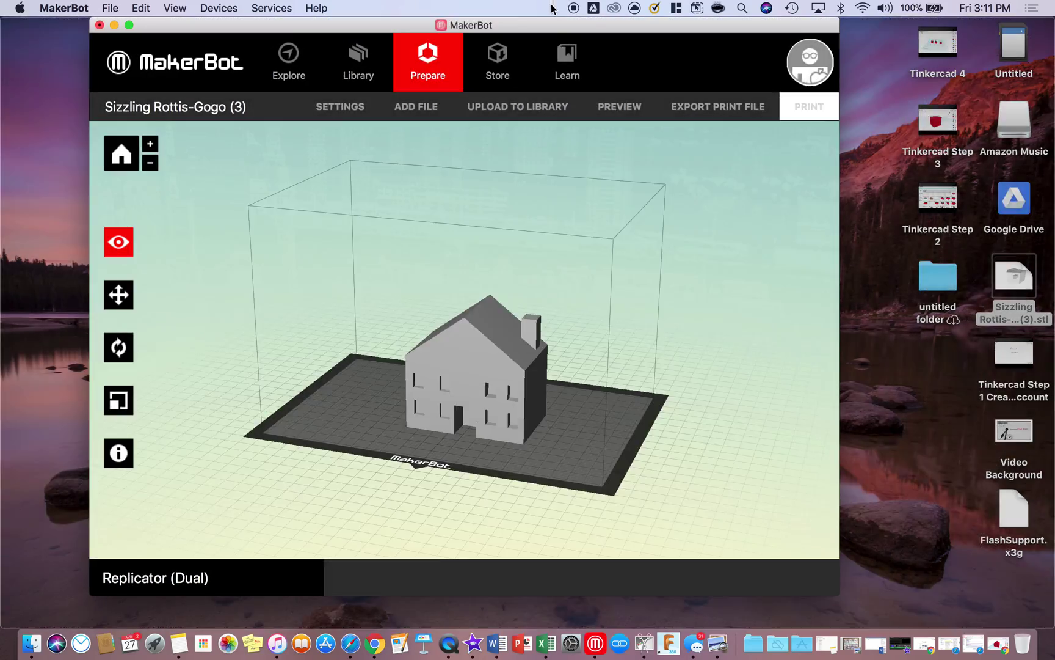
click(557, 338)
right_drag(557, 338, 685, 506)
scroll(588, 418, up, 5)
scroll(504, 417, up, 4)
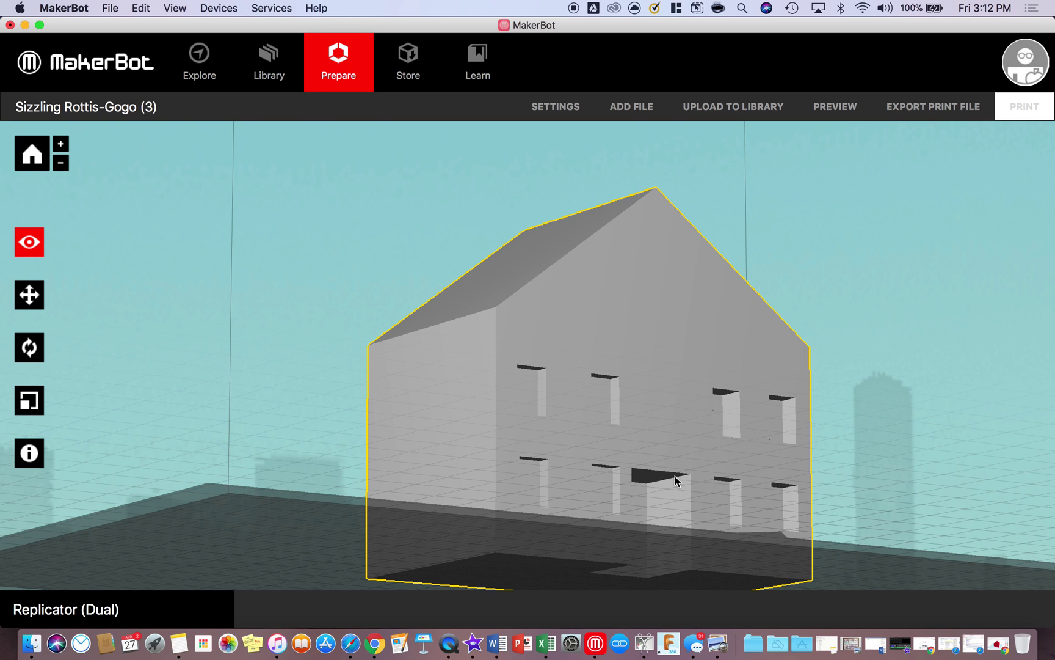
right_drag(659, 488, 619, 499)
scroll(618, 499, down, 5)
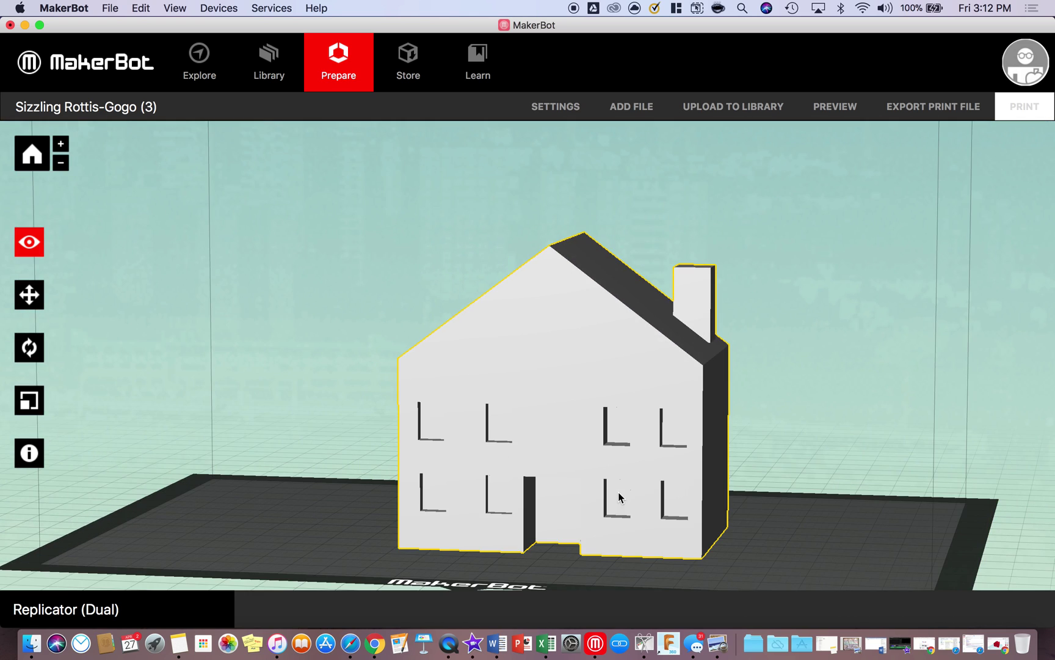
click(556, 107)
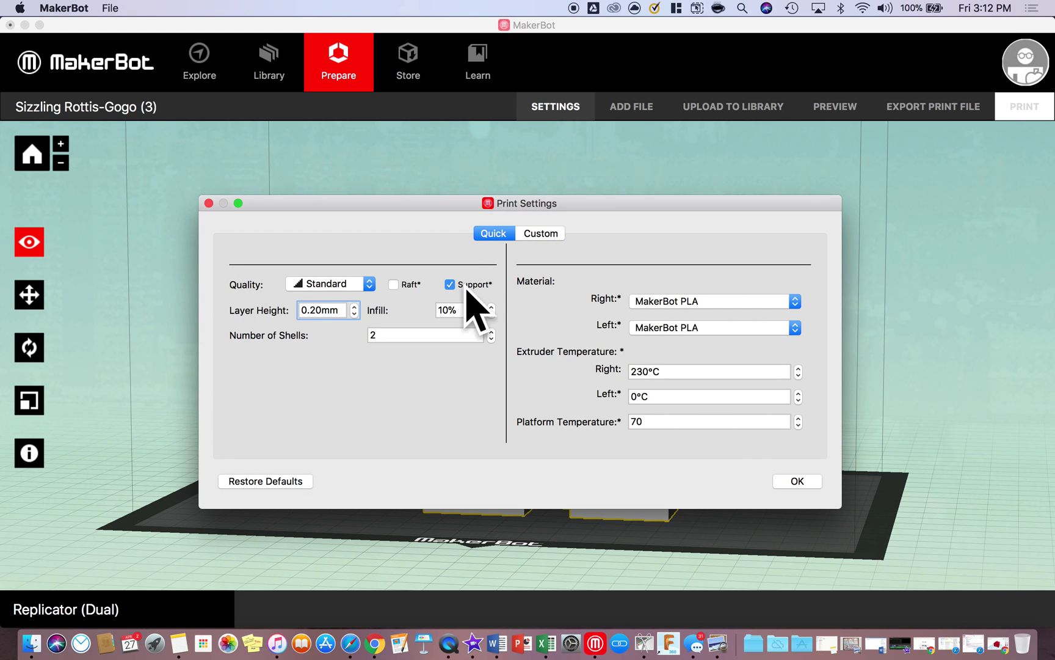
click(806, 480)
drag(725, 394, 731, 358)
drag(562, 178, 559, 200)
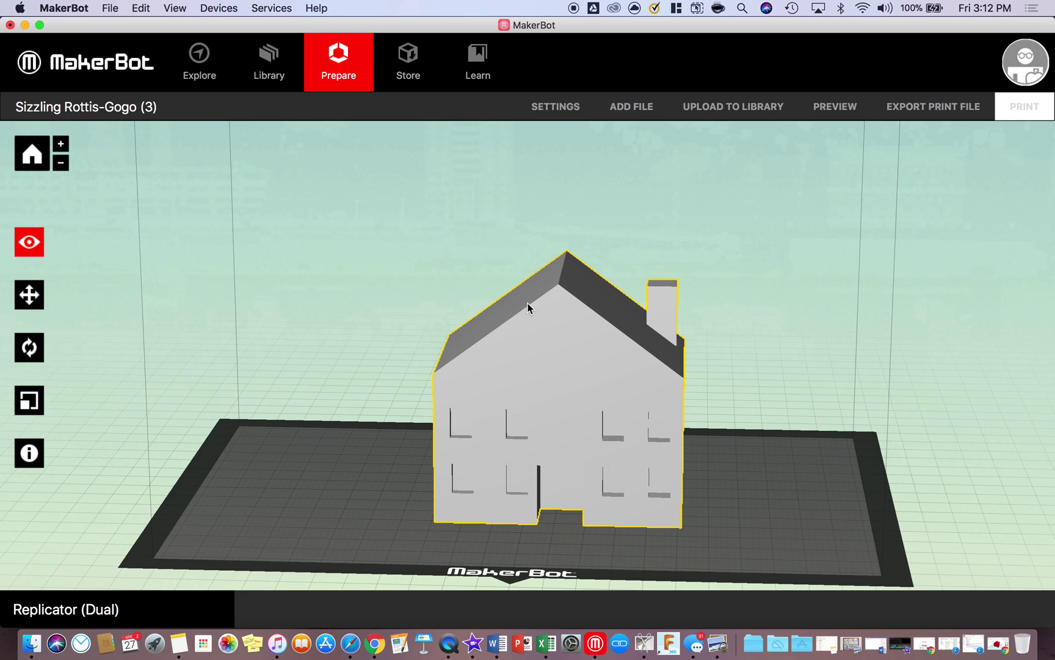
Assign the house to the Left extruder in Object Information so it turns red
click(830, 457)
click(580, 384)
click(27, 457)
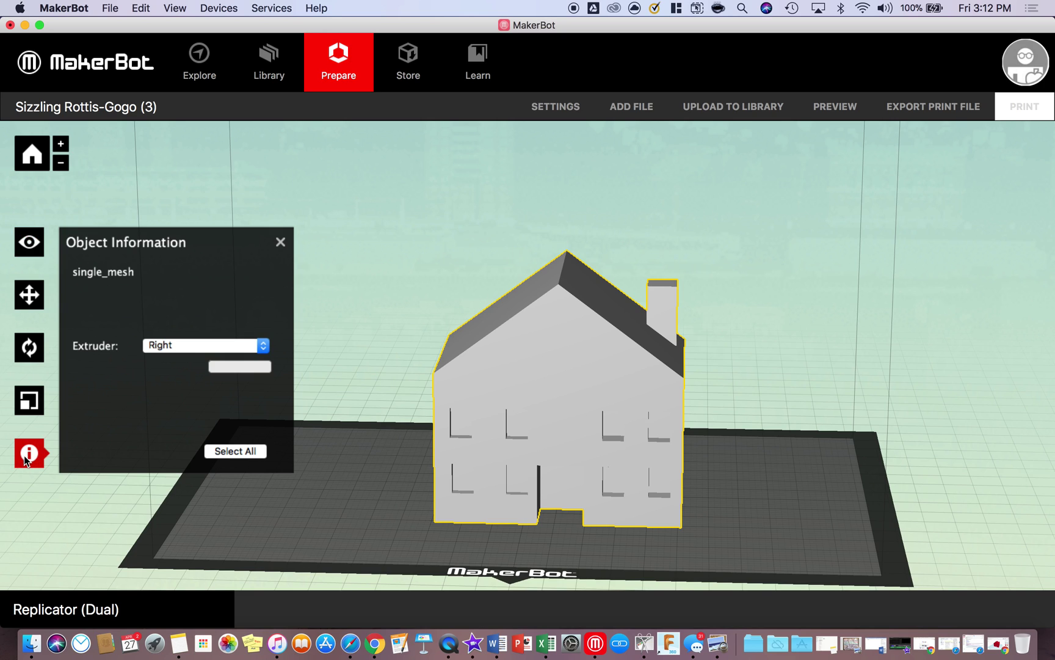
click(194, 347)
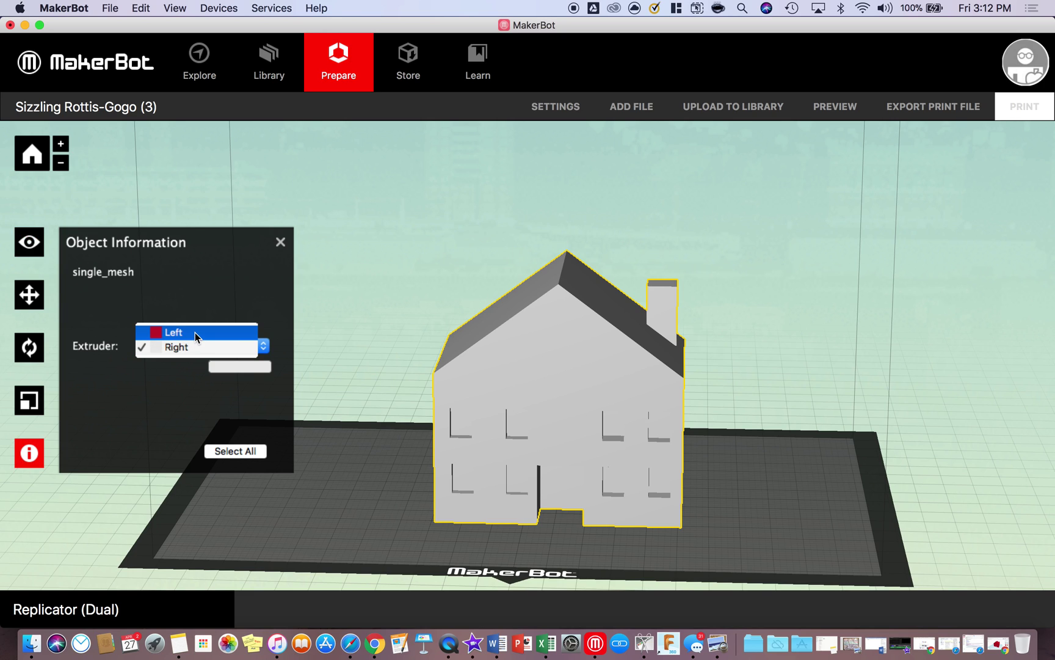
click(195, 332)
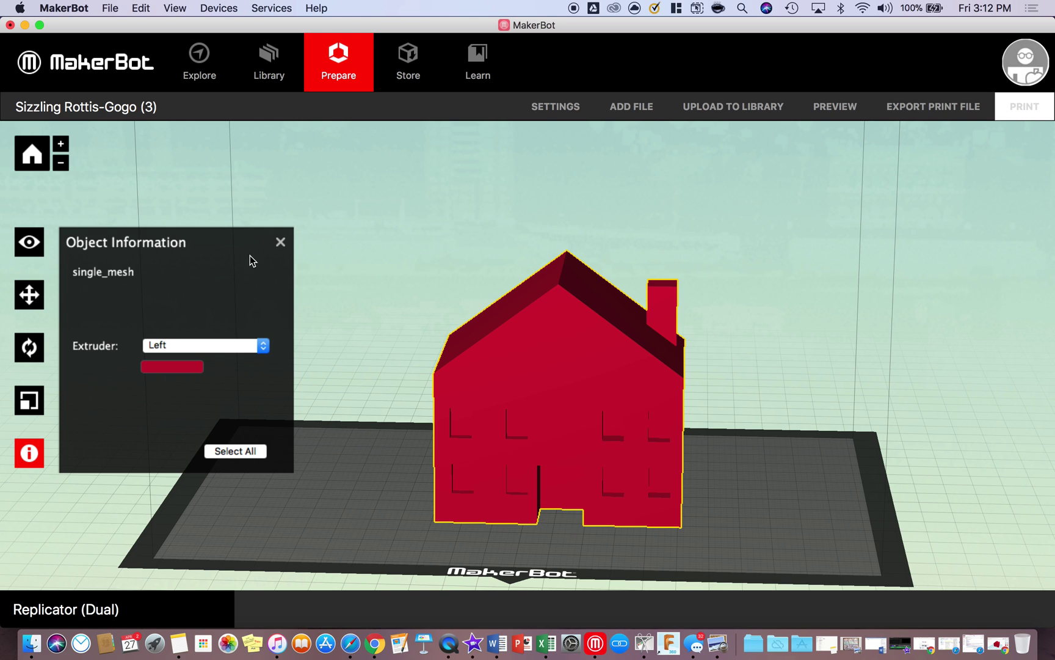
click(282, 241)
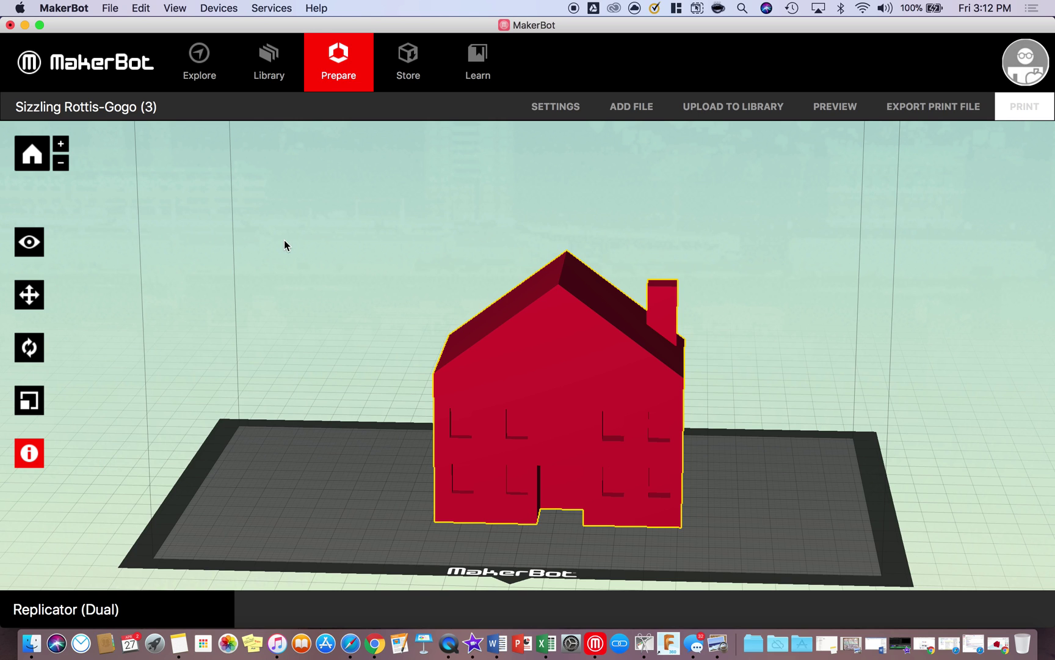
Set the left extruder to 230°C and the right extruder to 0°C in print settings
click(549, 105)
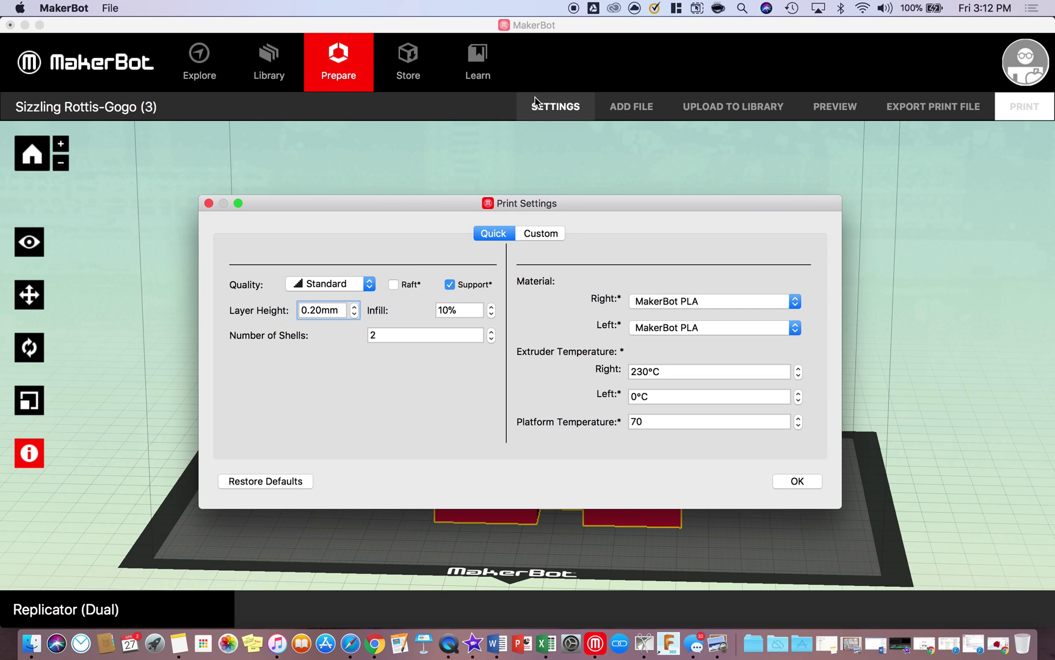
click(638, 398)
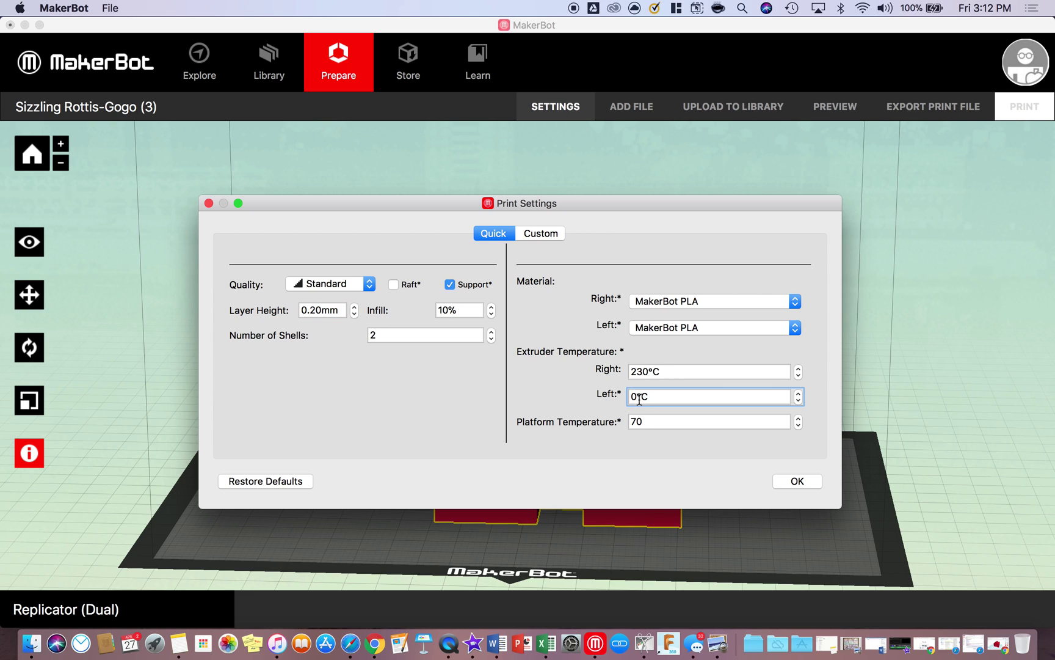
text(23)
double_click(641, 371)
text(0)
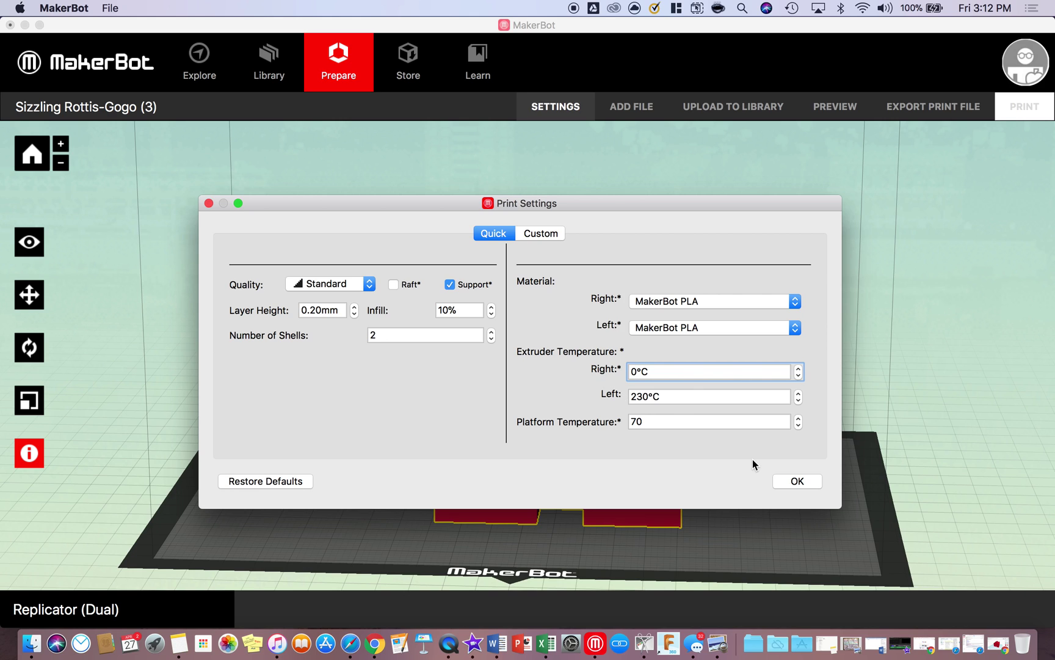
click(794, 483)
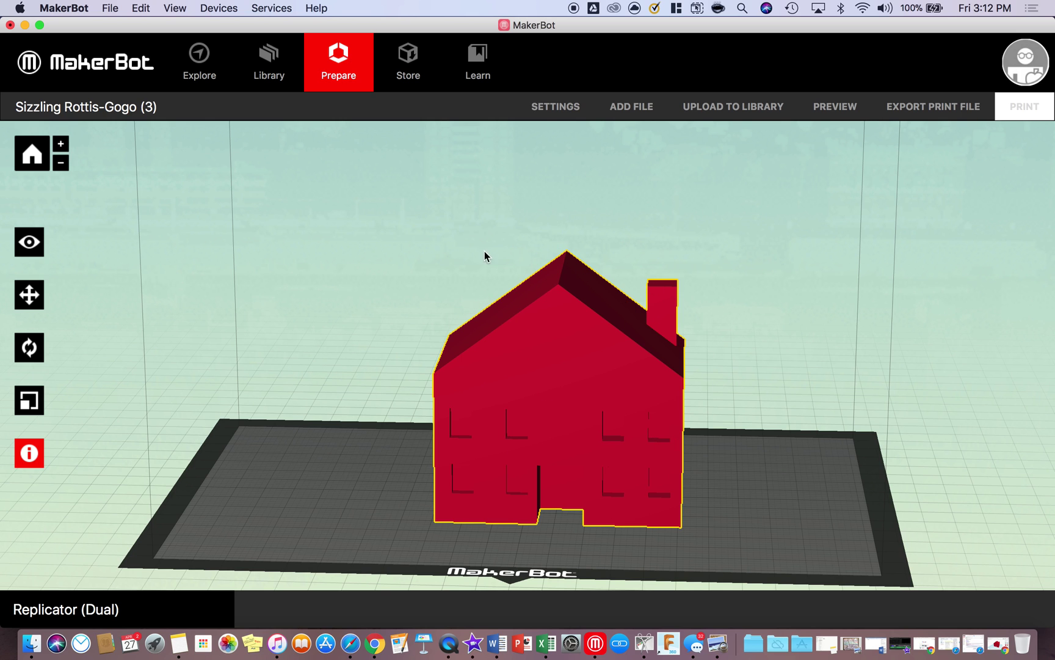
Export the print file and save it as 'HouseExample'
mouse_move(709, 361)
mouse_down()
mouse_move(636, 333)
mouse_move(721, 351)
mouse_up()
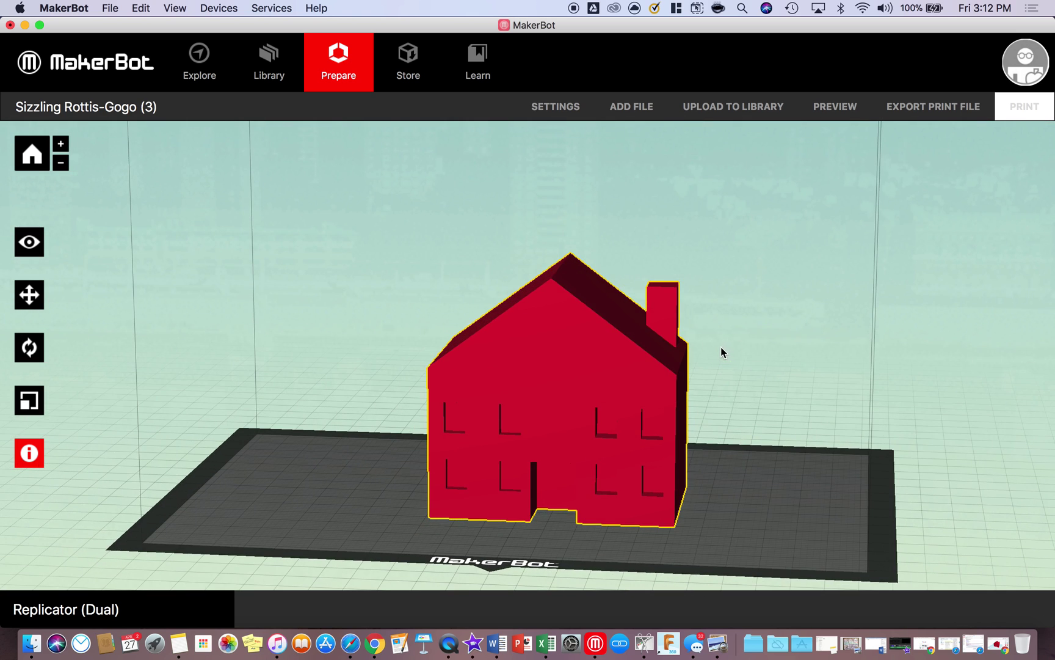
click(943, 110)
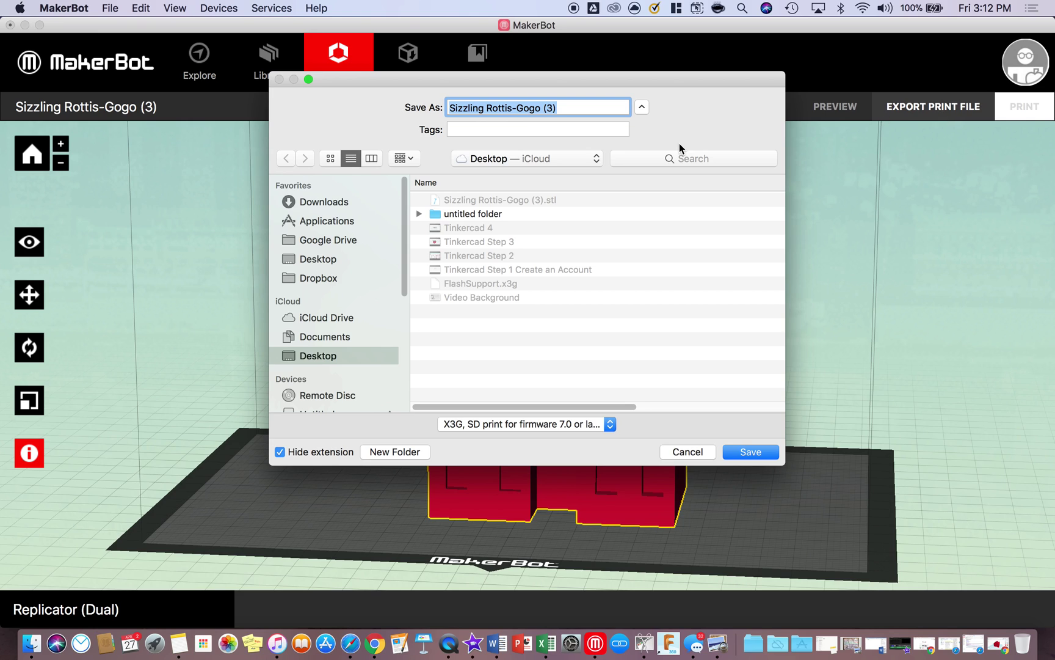
text(House)
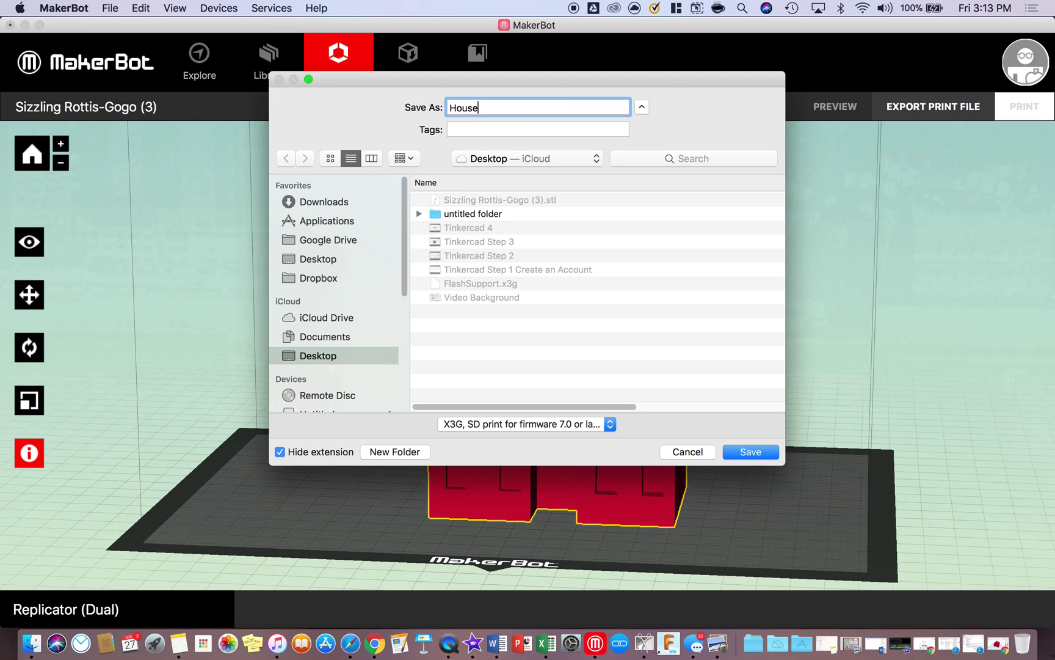
text(Example)
click(749, 453)
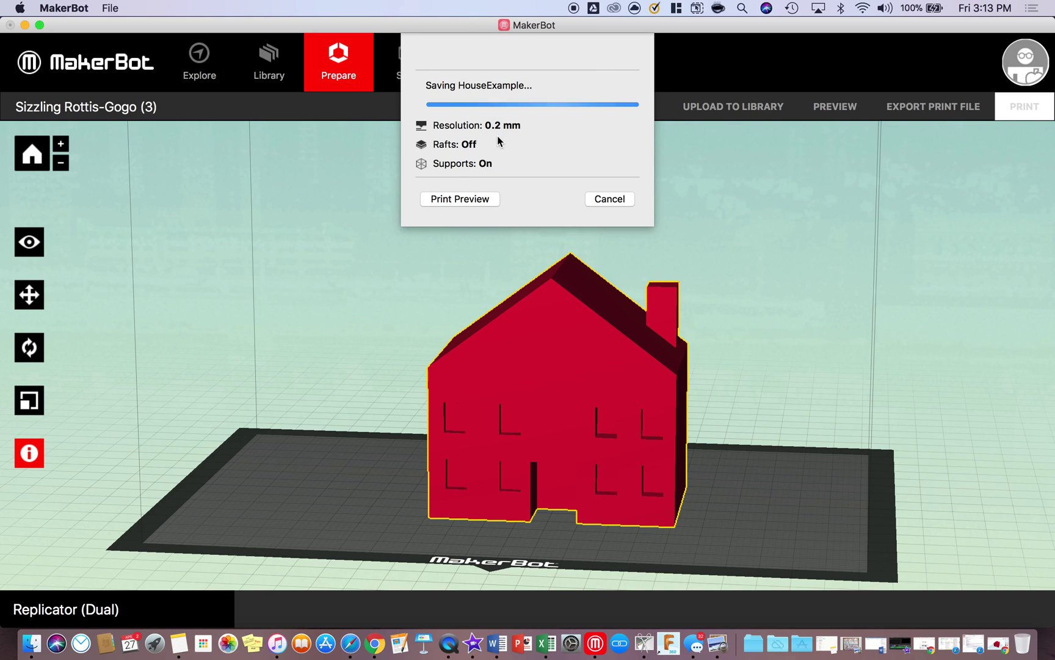
Preview the sliced house, rotating it and scrubbing the layer slider down to the base layers
click(456, 198)
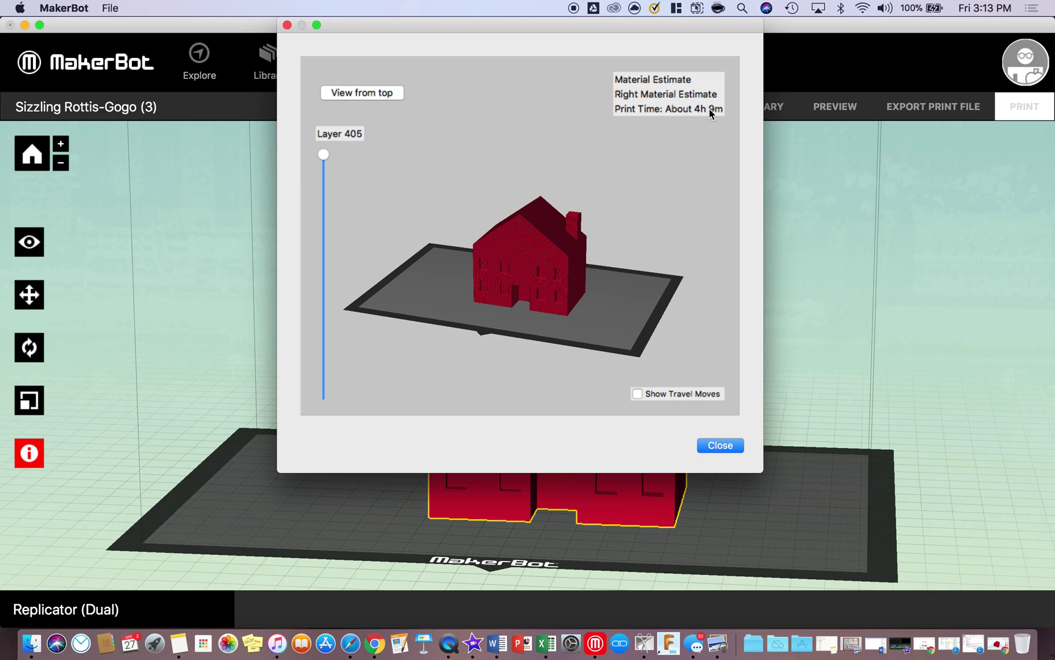
scroll(622, 257, up, 5)
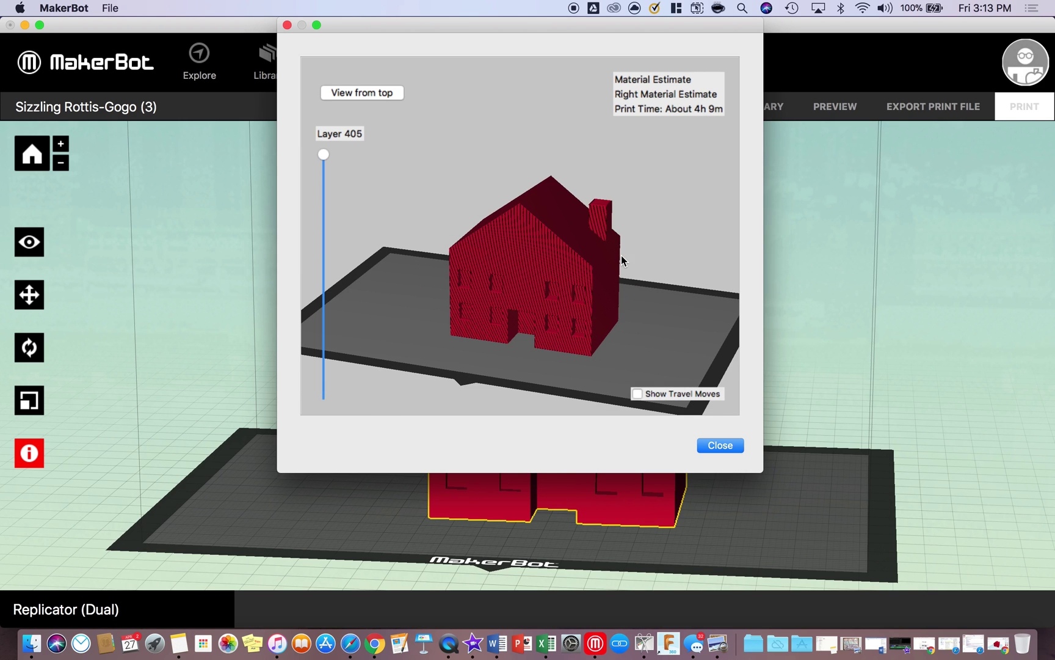
drag(621, 257, 386, 198)
drag(322, 154, 318, 328)
scroll(583, 330, up, 8)
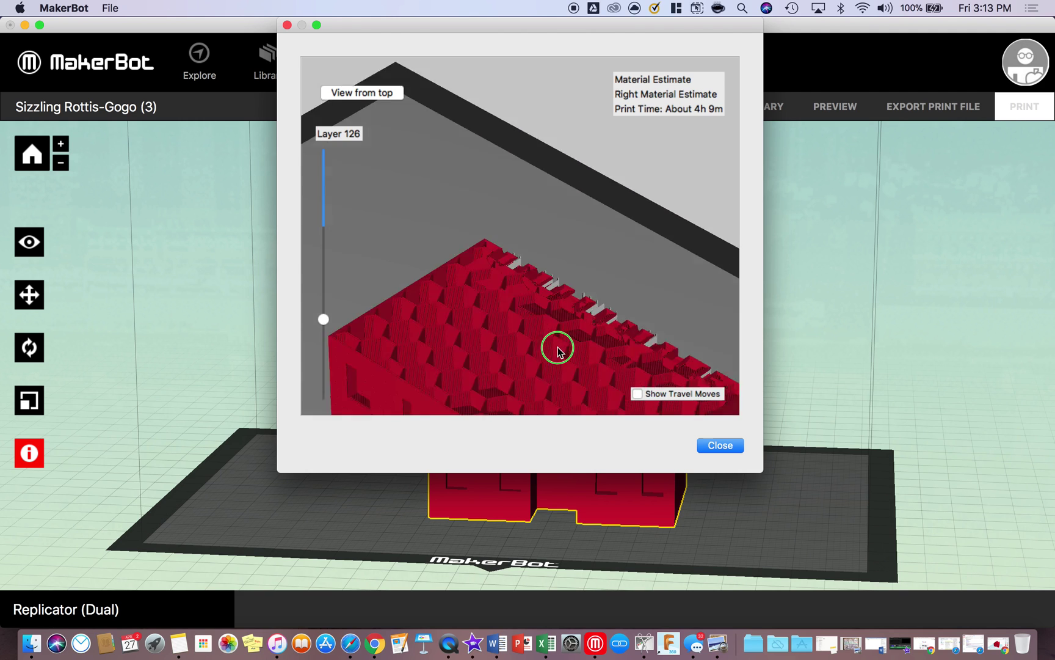
drag(557, 351, 352, 85)
drag(502, 276, 624, 285)
drag(324, 156, 297, 92)
Close the print preview and saved notice, minimize MakerBot, and reposition HouseExample.x3g on the desktop
click(717, 447)
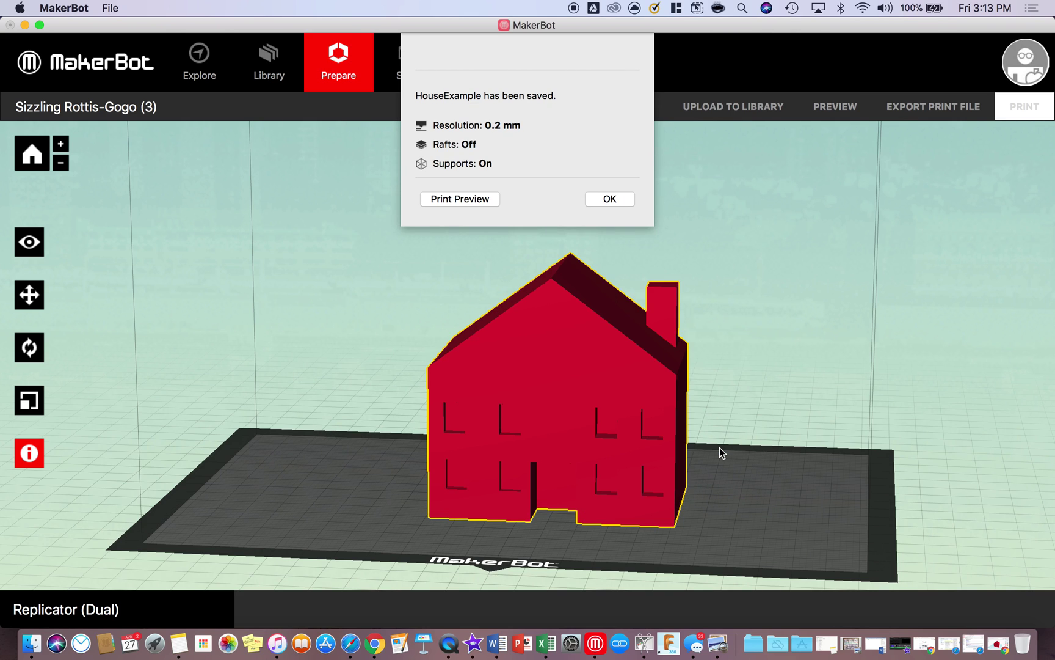
click(613, 199)
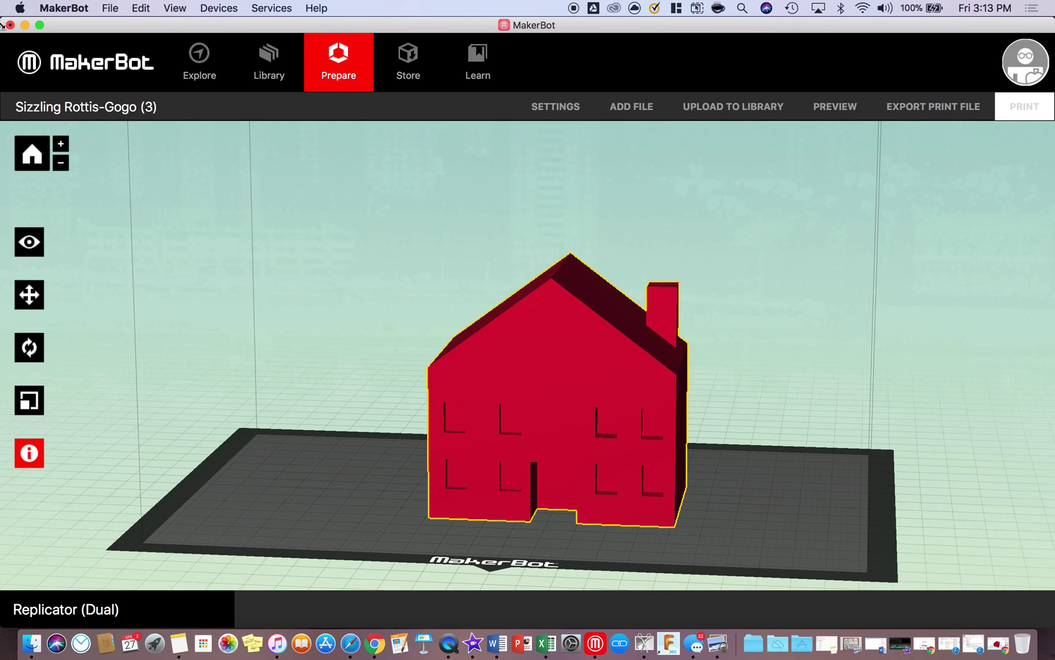
click(25, 24)
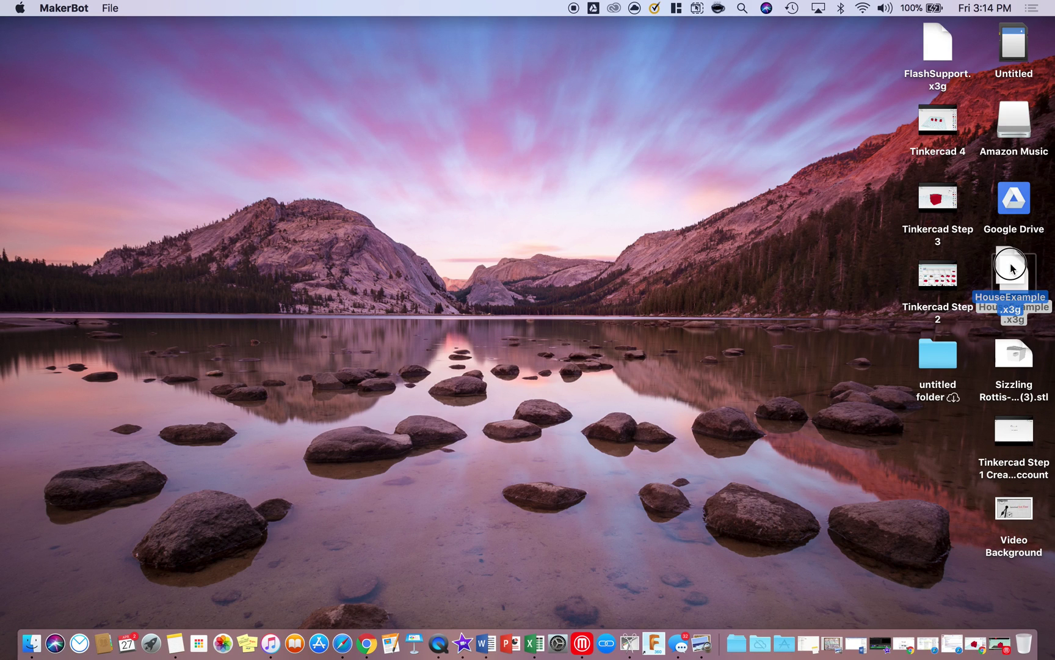
drag(1012, 282, 1018, 654)
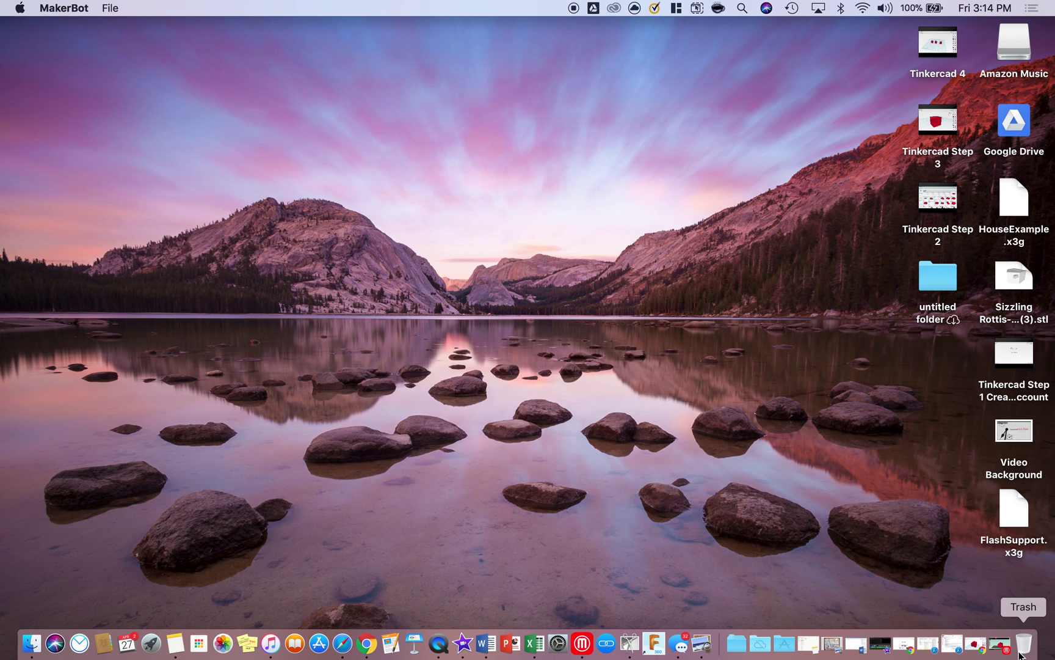